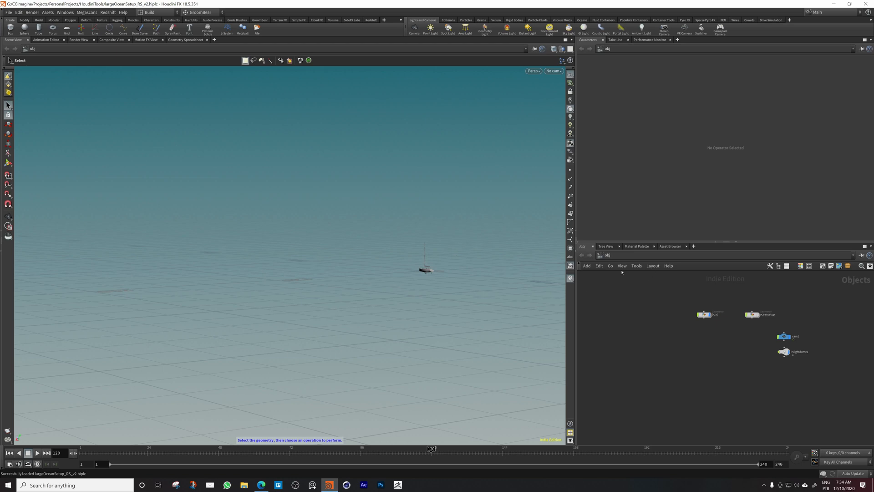
Move the boat node farther away from the oceansetup node and select the Redshift dome light to view its light settings.
drag(704, 314, 666, 312)
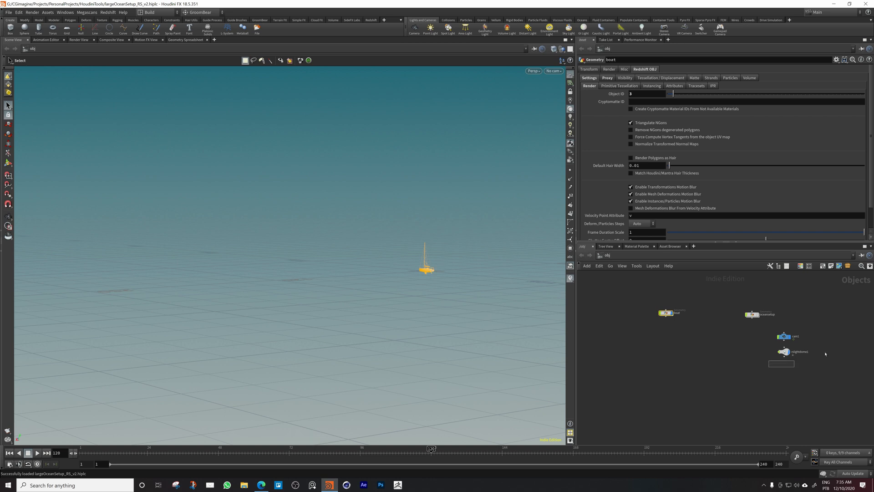
click(784, 351)
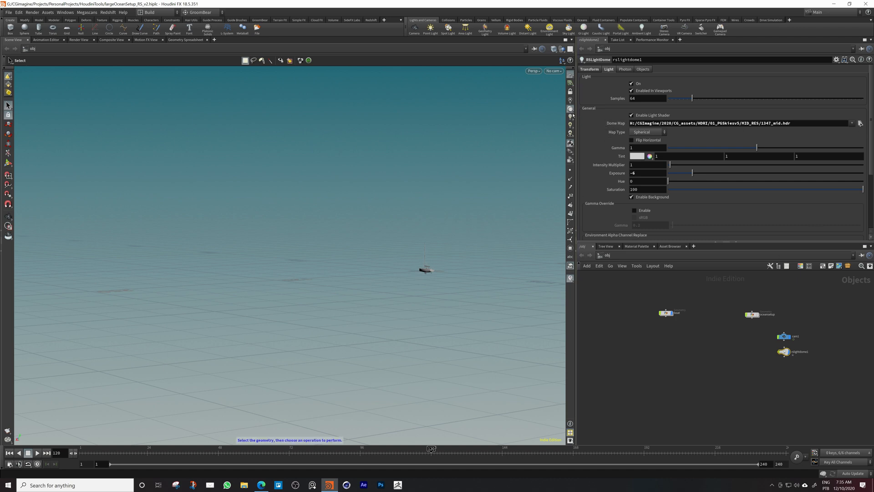
click(570, 117)
Add an Ocn CGimagine ocean node to the object network and place it directly beneath the boat node.
key(Tab)
text(o)
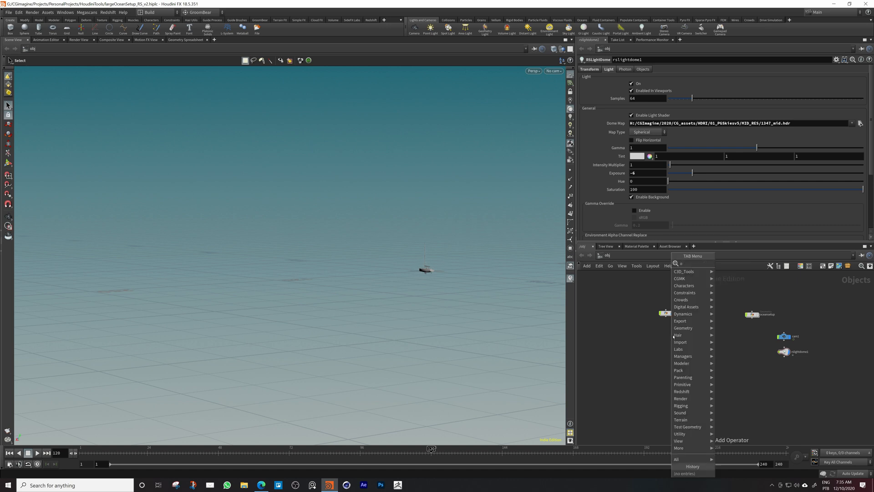
text(cean)
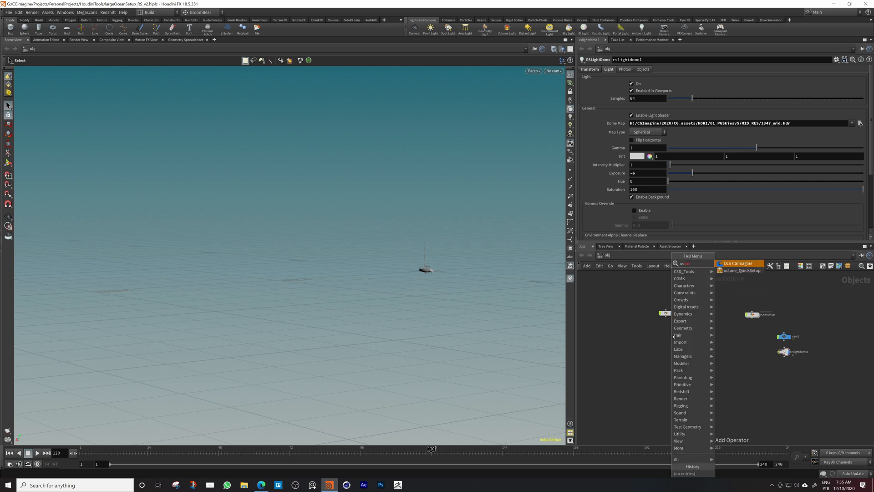
click(738, 264)
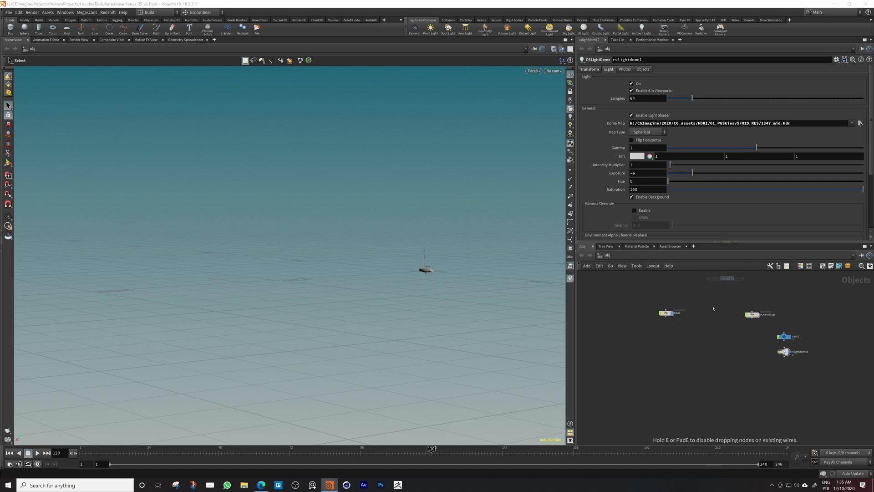
click(660, 337)
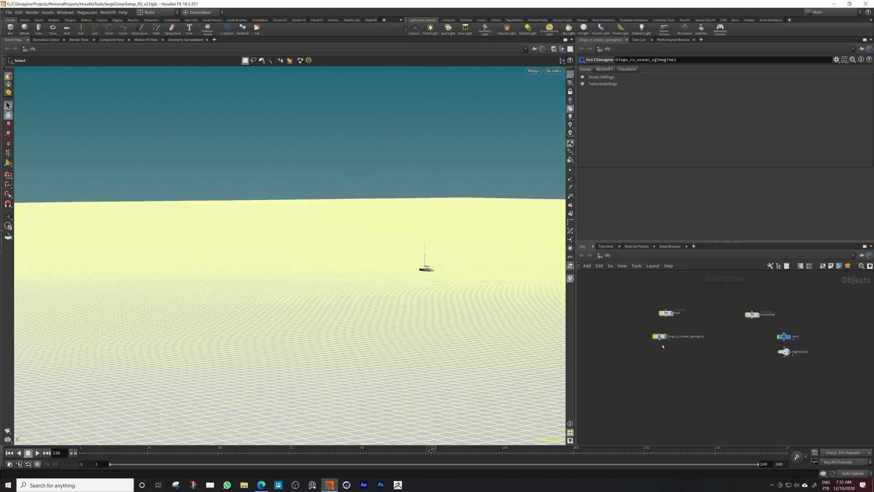
drag(664, 337, 668, 332)
drag(647, 341, 689, 321)
Expand the Ocean Settings and TexturesSettings groups of the ocean node to review its parameters.
click(582, 78)
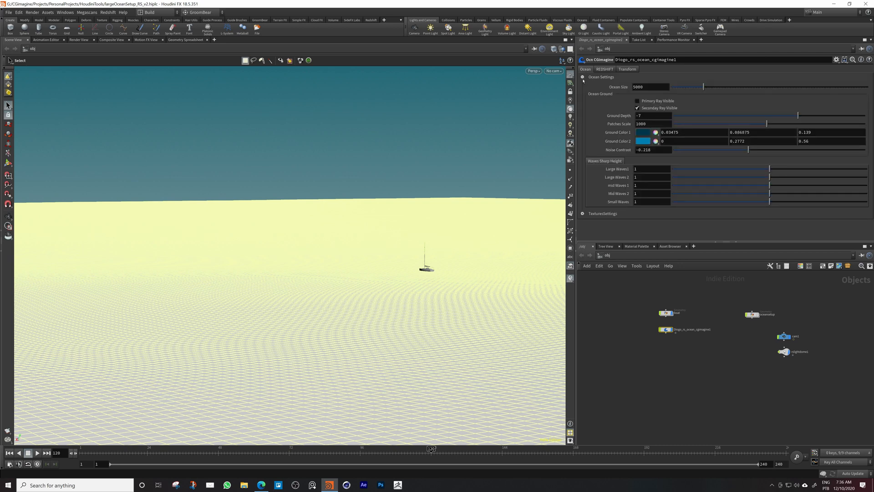
click(583, 214)
scroll(587, 204, down, 3)
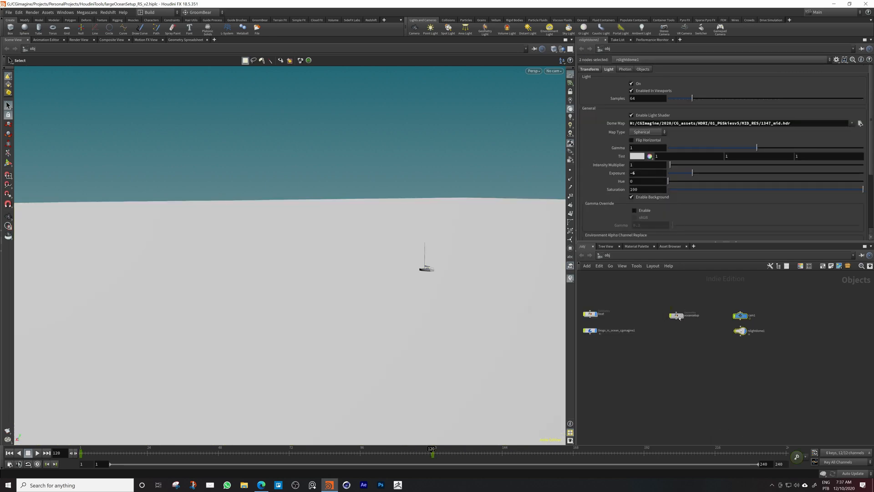
Inspect the oceansetup network and its merged ocean evaluate result, and return to the object level.
double_click(676, 315)
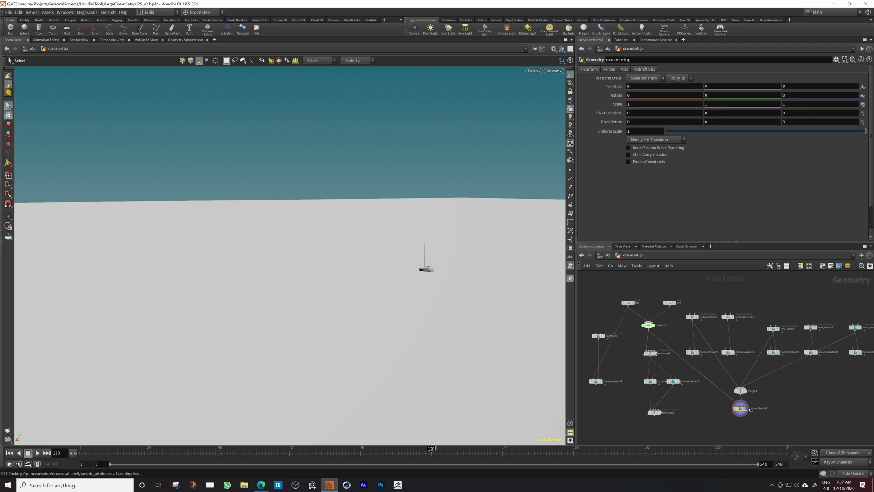
scroll(723, 387, up, 3)
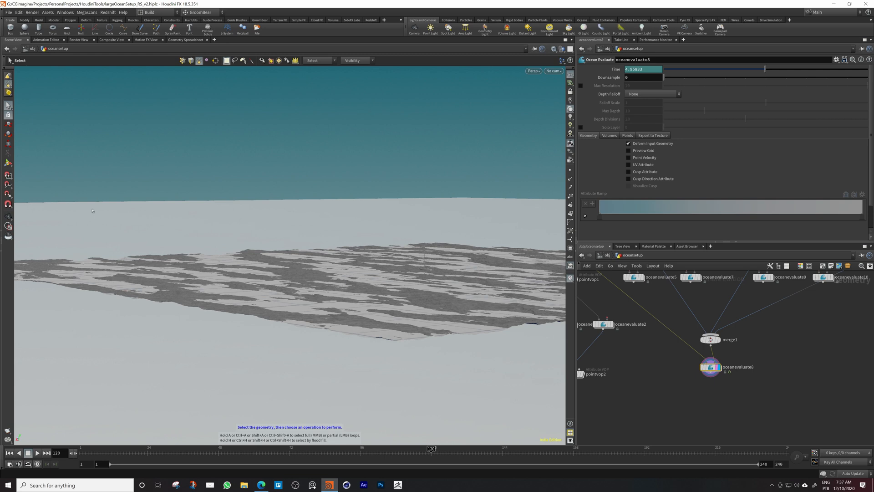
scroll(657, 376, down, 5)
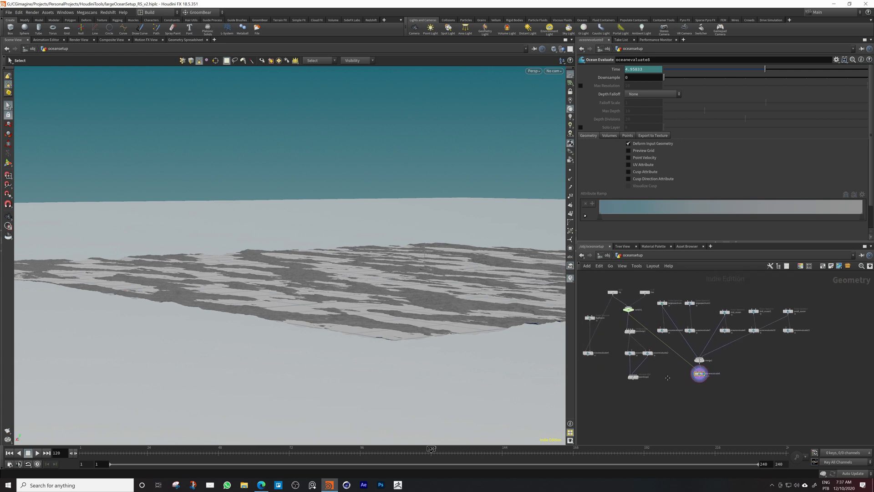
middle_drag(668, 377, 718, 377)
click(608, 256)
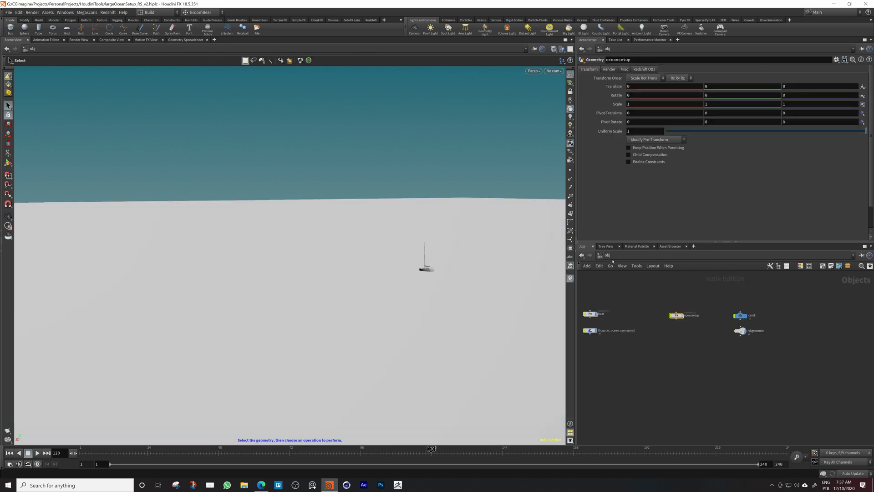
Load largeocean1.$F4.exr and largeocean2.$F4.exr from the OceanMaps2020/LargeOcean folder as the ocean node's large Maps1 and large Maps2 displacement maps.
middle_drag(588, 328, 653, 331)
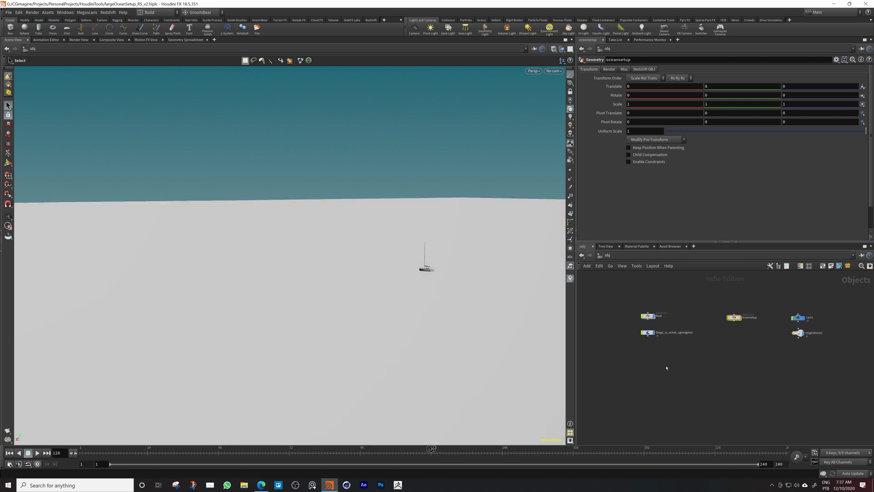
middle_drag(647, 355, 634, 357)
click(634, 335)
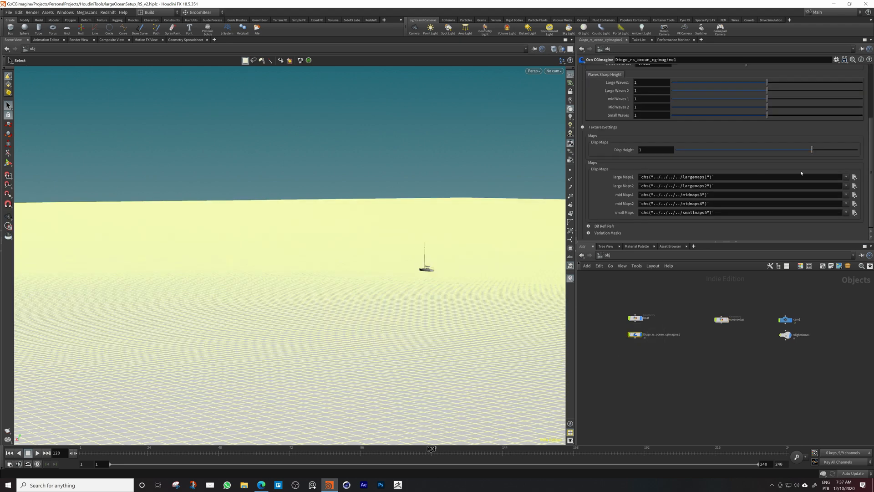
click(854, 177)
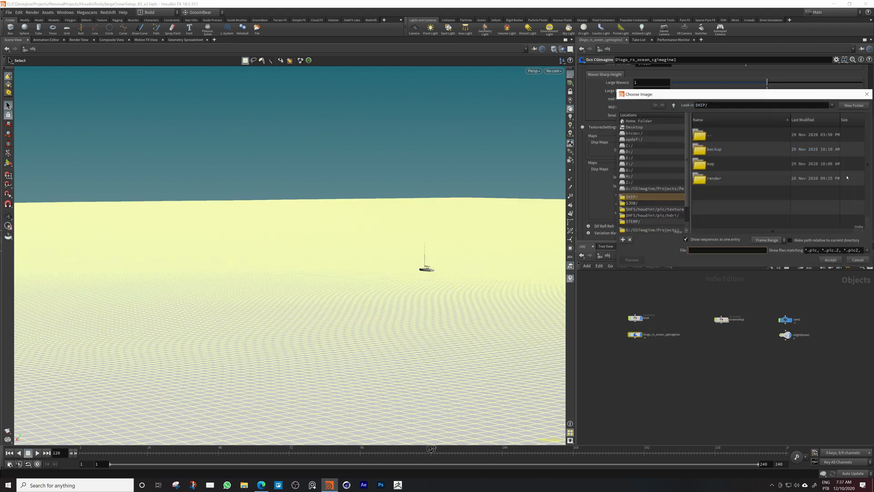
click(635, 177)
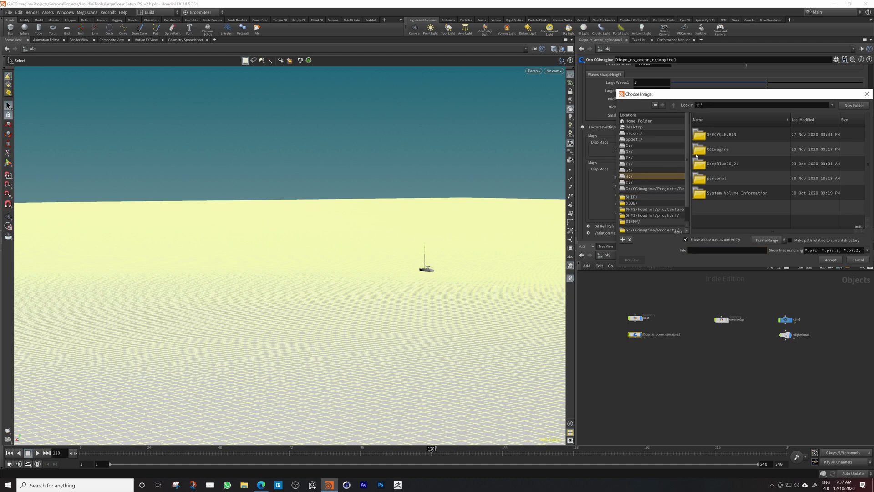
double_click(711, 151)
double_click(712, 155)
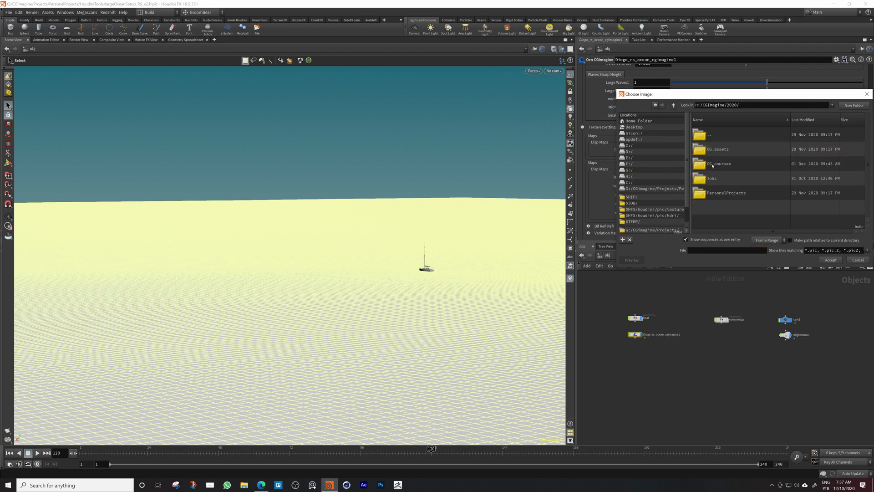
scroll(647, 217, down, 1)
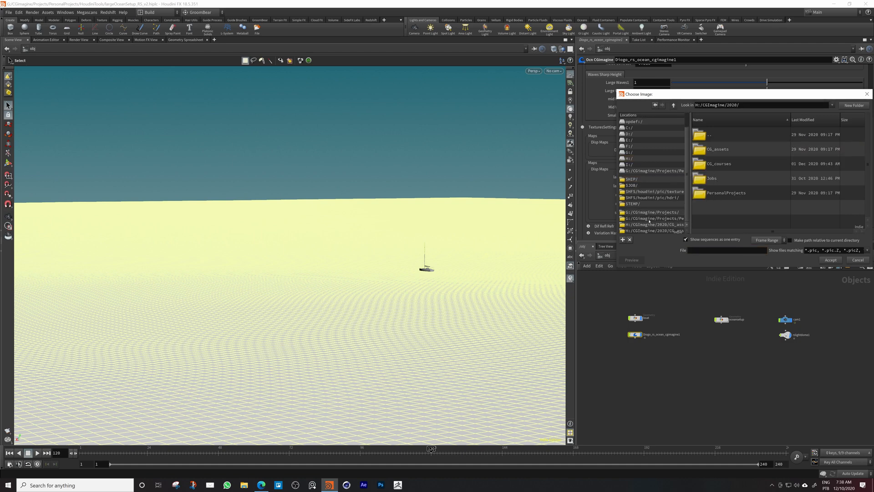
click(654, 225)
scroll(724, 202, down, 3)
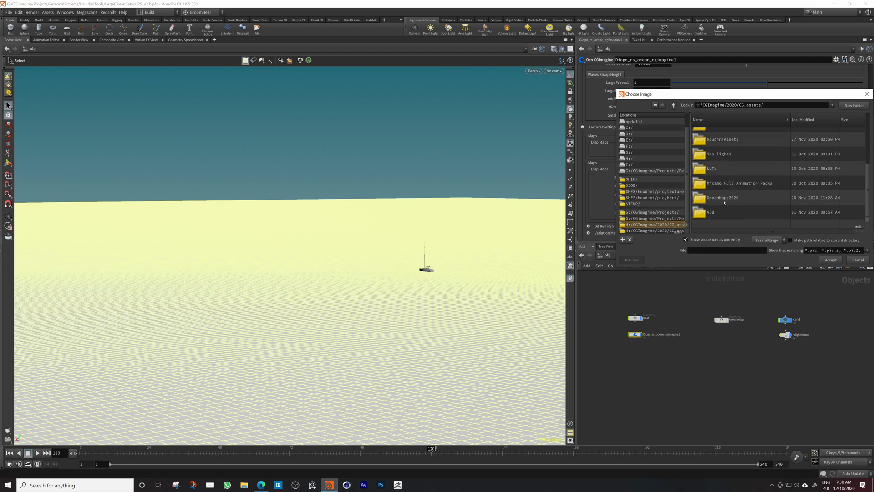
double_click(723, 198)
double_click(724, 148)
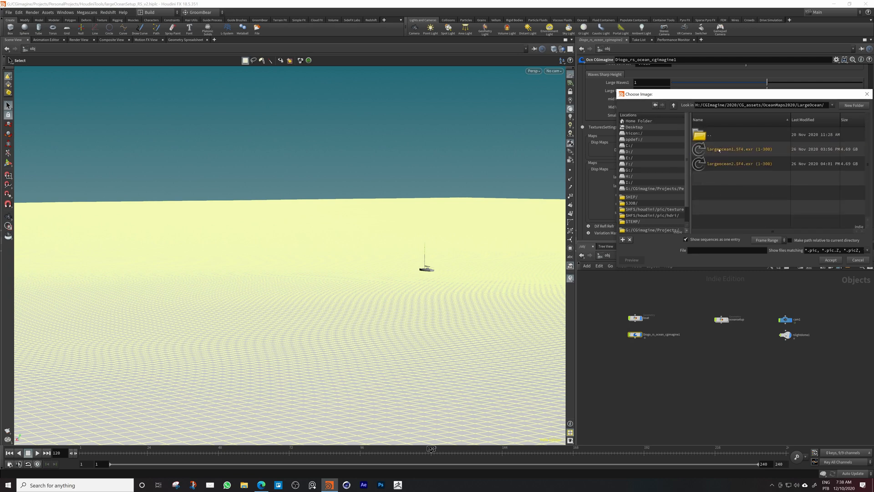
double_click(728, 149)
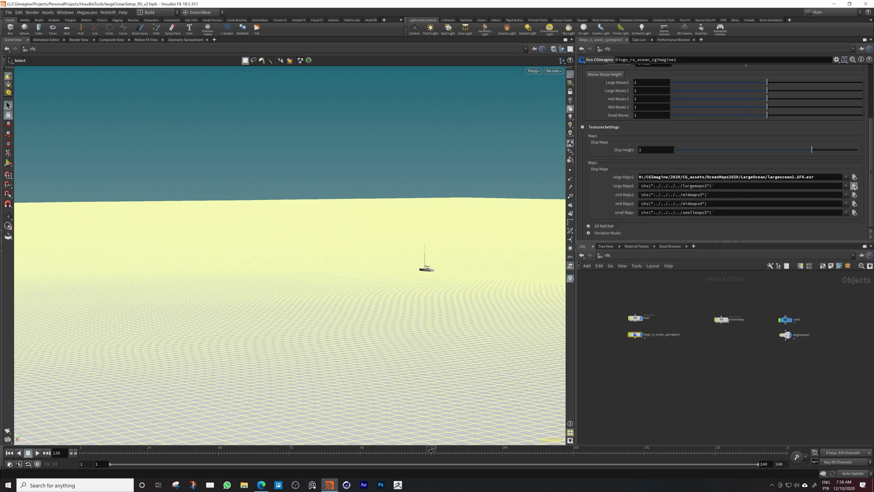
click(854, 185)
double_click(731, 164)
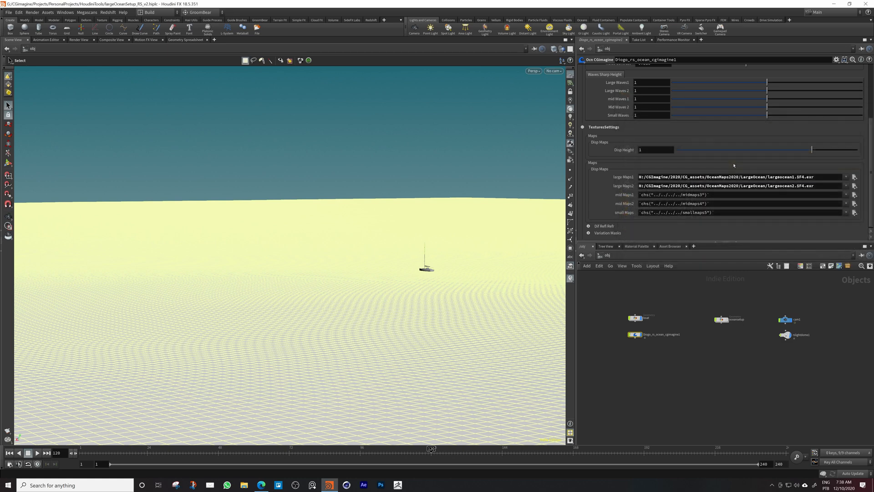
Load midocean1.$F4.exr and midocean2.$F4.exr from the OceanMaps2020/MidOcean folder as the mid Maps1 and mid Maps2 displacement maps.
click(854, 195)
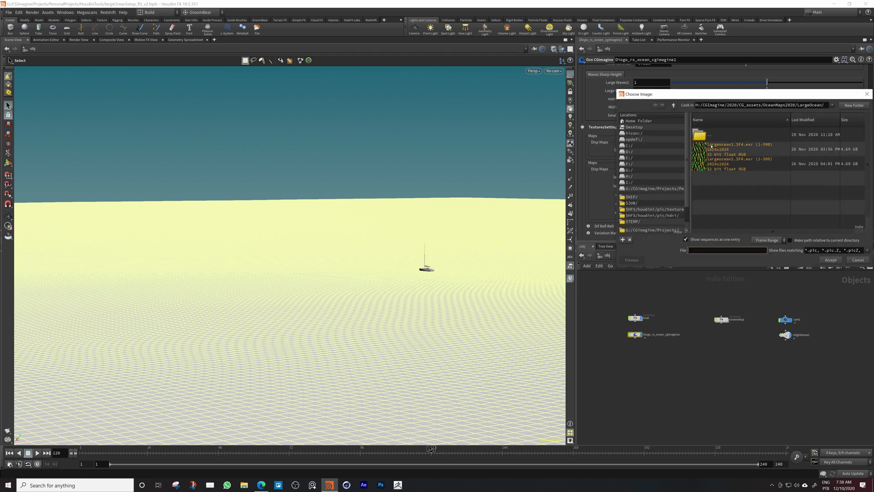
double_click(704, 136)
double_click(702, 163)
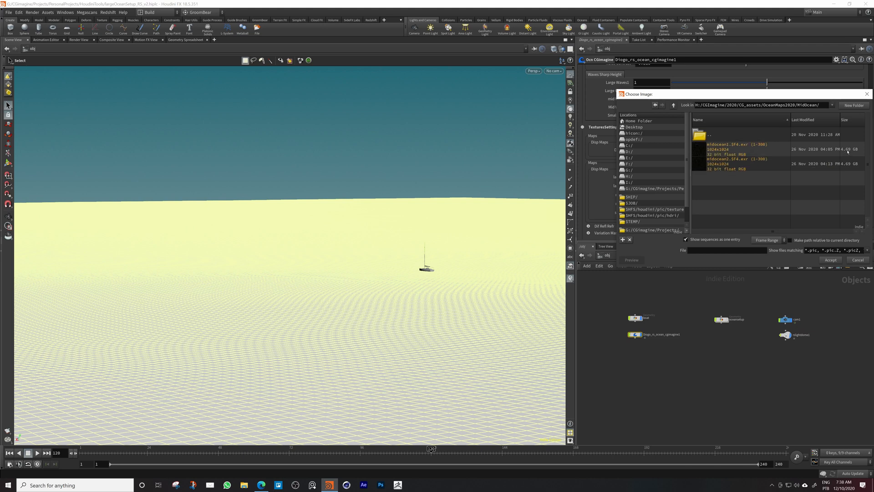
click(706, 153)
click(831, 260)
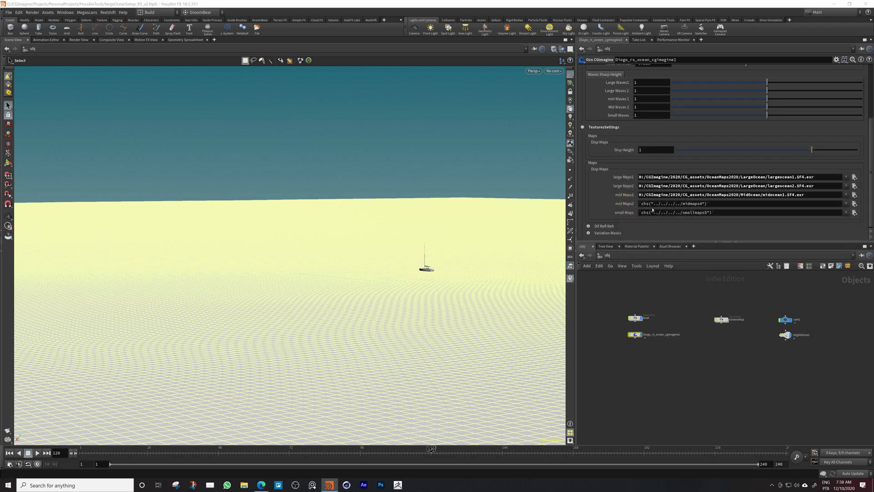
click(854, 203)
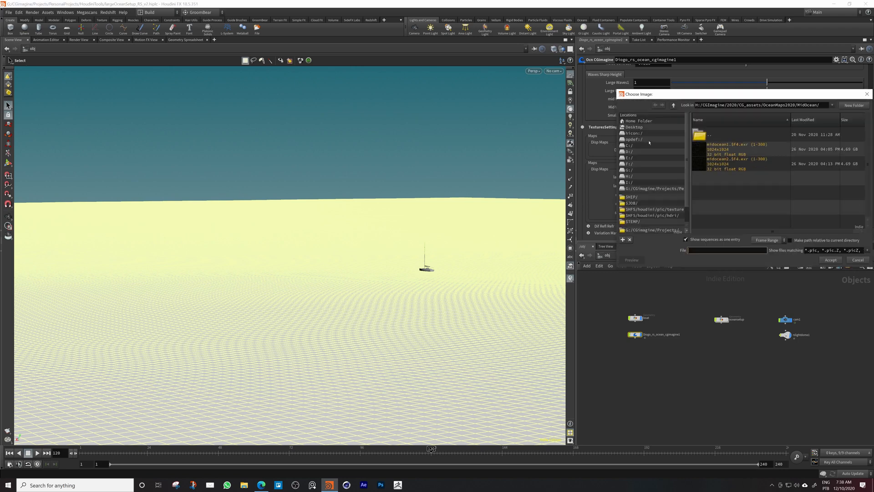
double_click(706, 165)
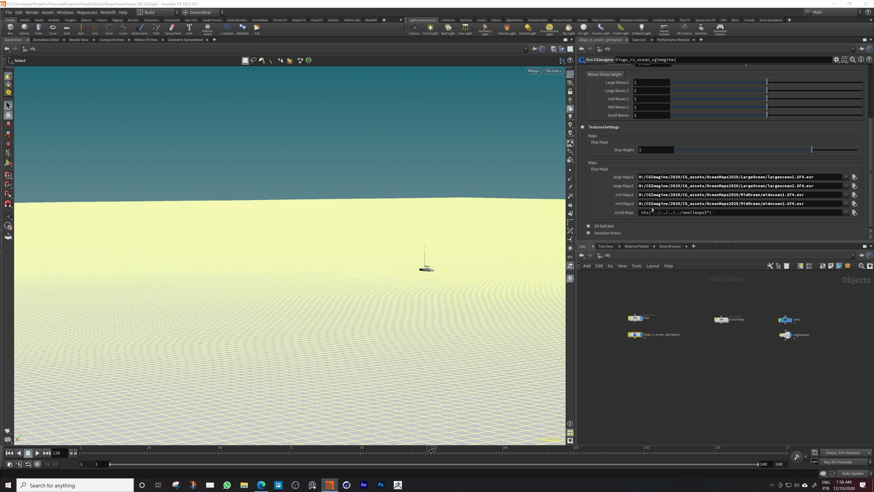
Load smallocean.$F4.exr from the OceanMaps2020/SmallOcean folder as the small Maps displacement map and check the sequence's resolution.
click(853, 213)
double_click(700, 137)
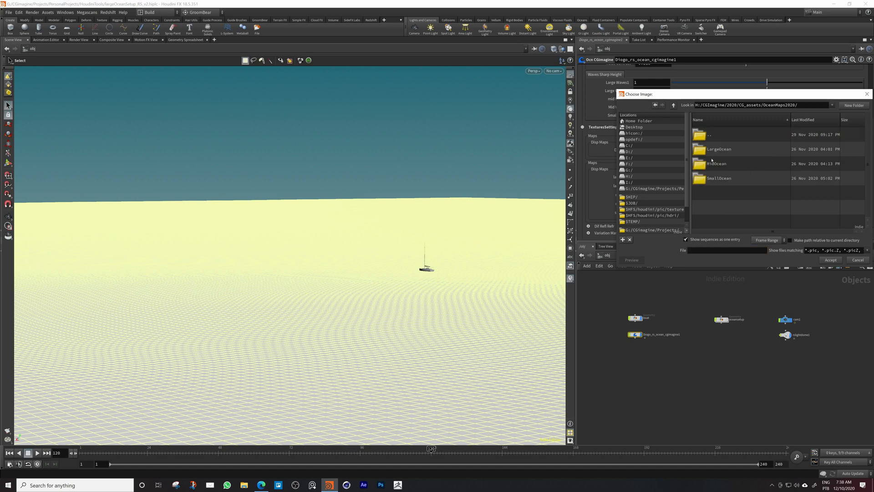
double_click(713, 176)
click(716, 152)
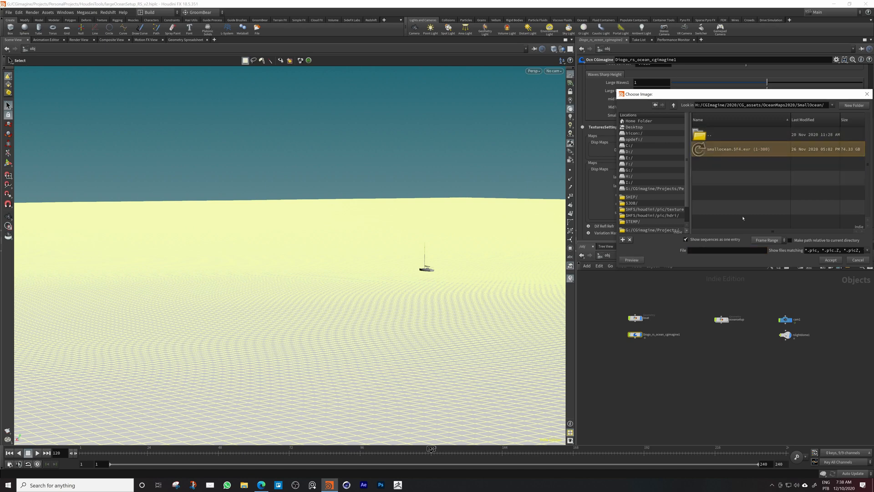
double_click(707, 154)
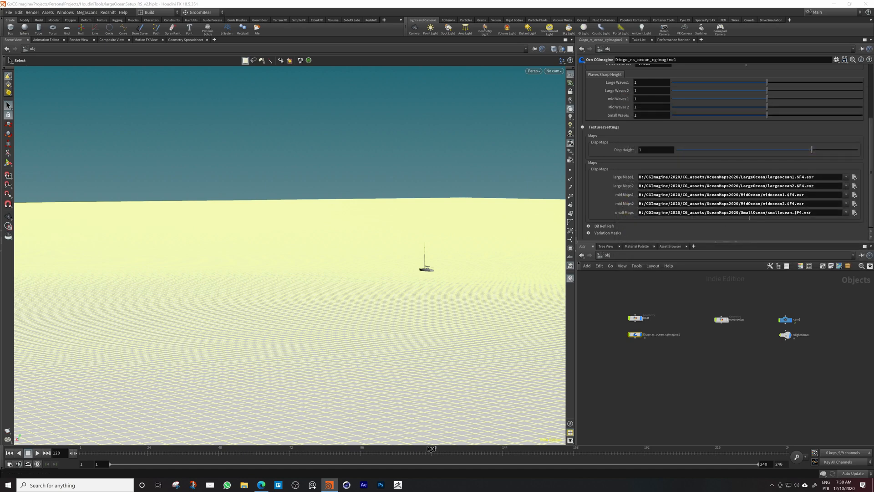
click(854, 213)
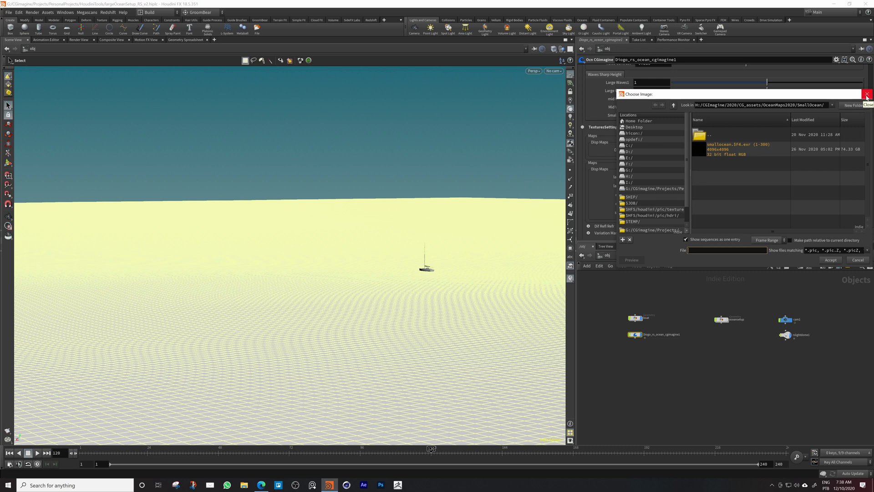
click(867, 94)
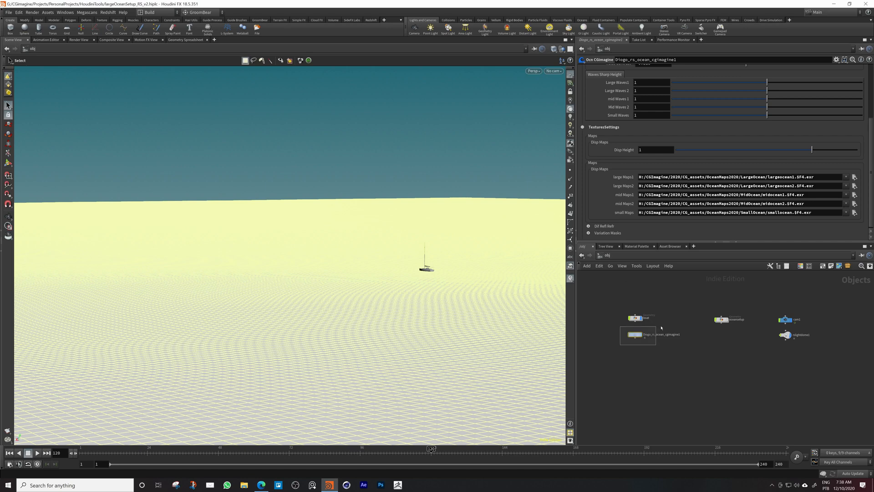
Set the ocean node's Ocean Size to 1000.
scroll(636, 169, up, 3)
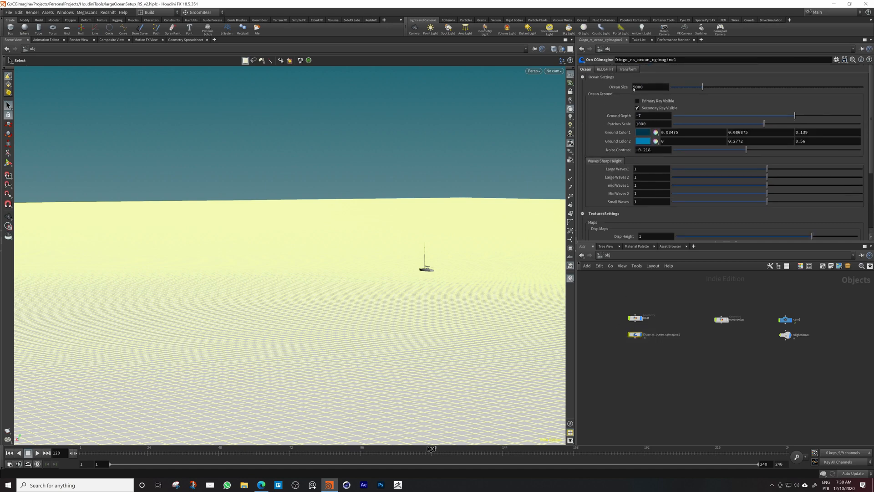
double_click(636, 87)
text(1)
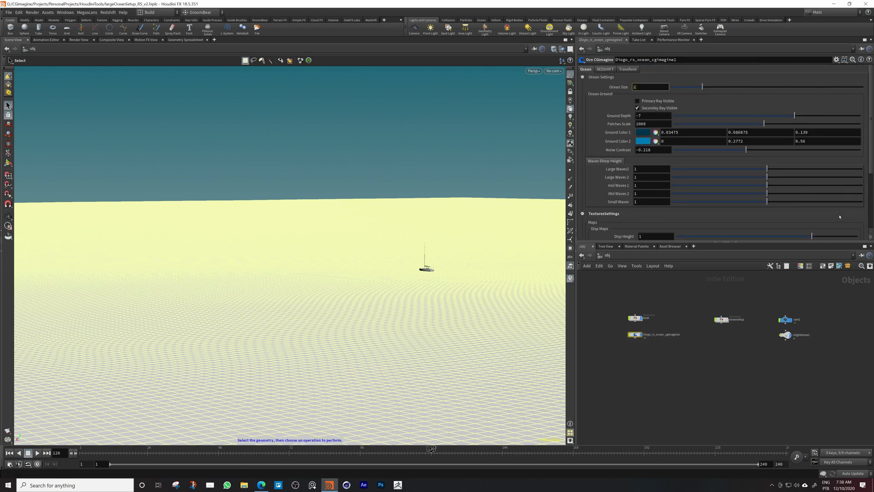
text(000)
key(Return)
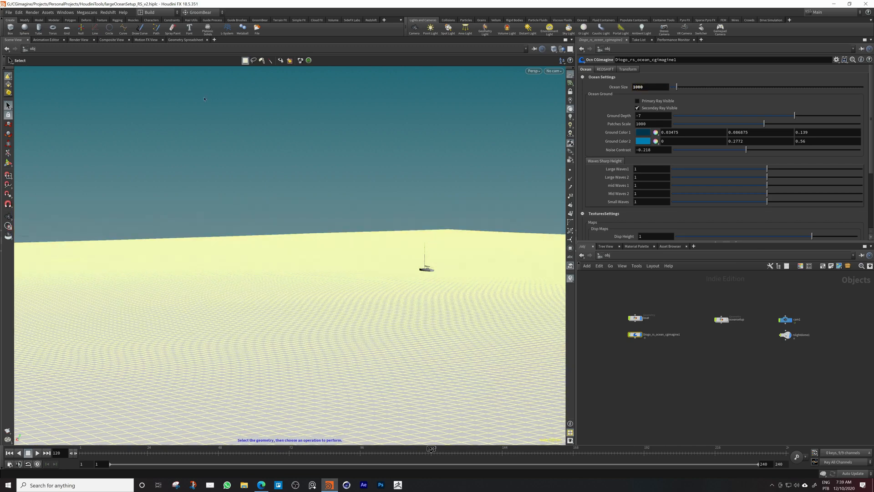
Look through cam1 in the viewport and start a live Redshift render of the scene in the Redshift Render View.
click(553, 71)
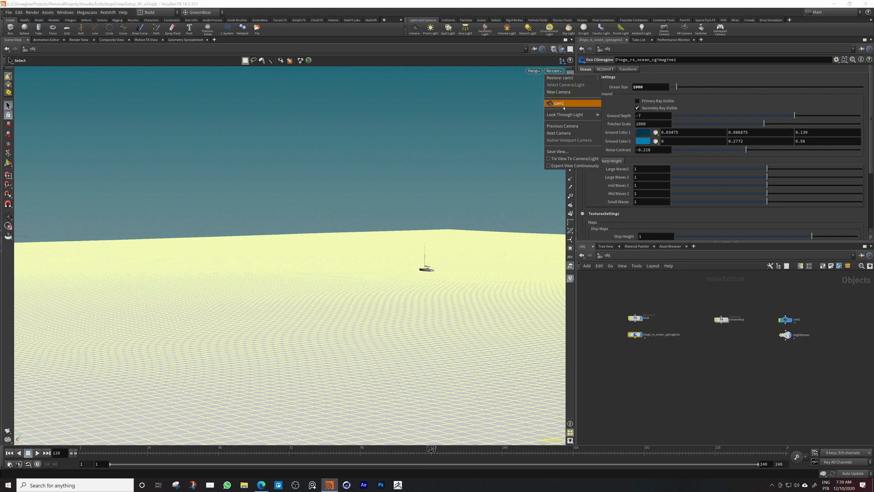
click(569, 102)
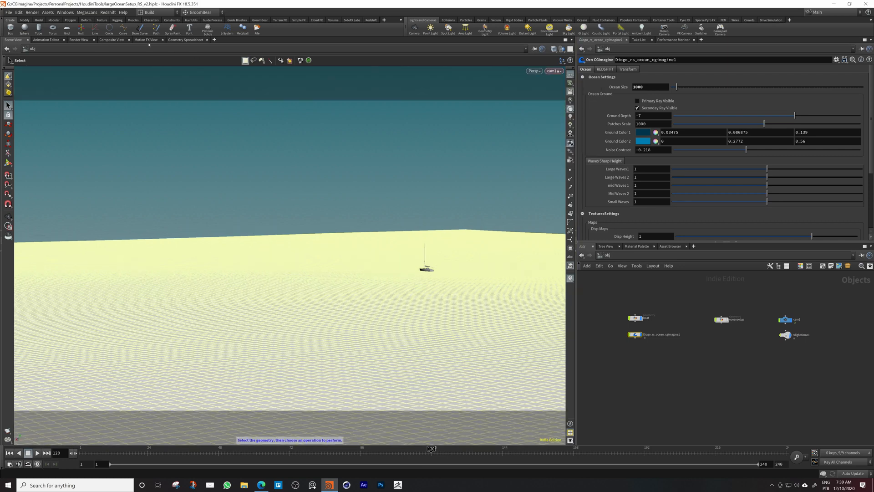
click(371, 20)
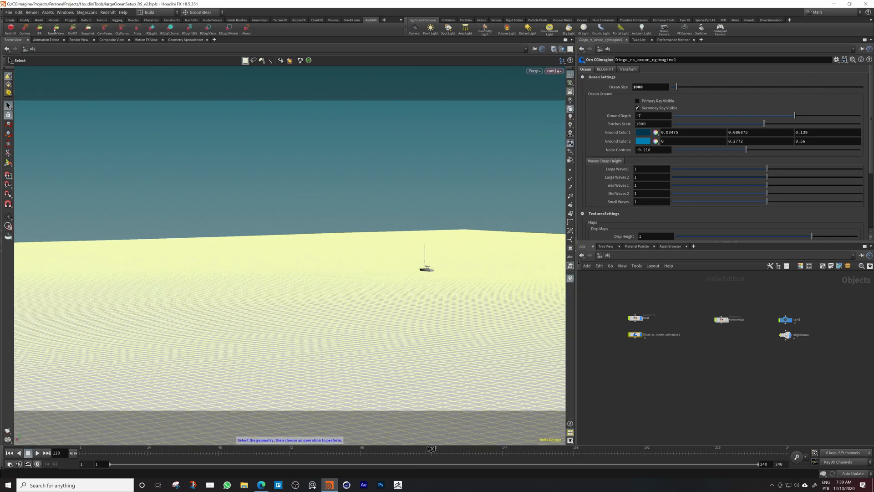
click(55, 30)
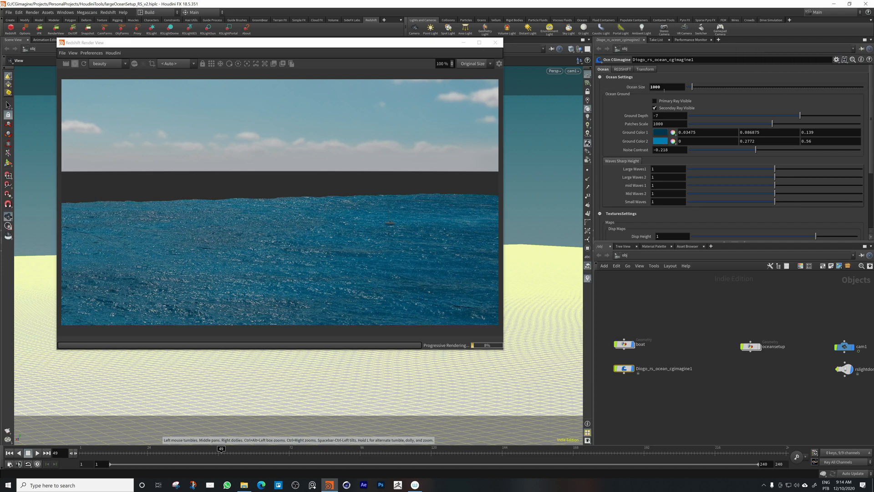
Set the ocean node's Ocean Size to 5000, keeping the render window clear of the ocean settings.
drag(347, 41, 461, 38)
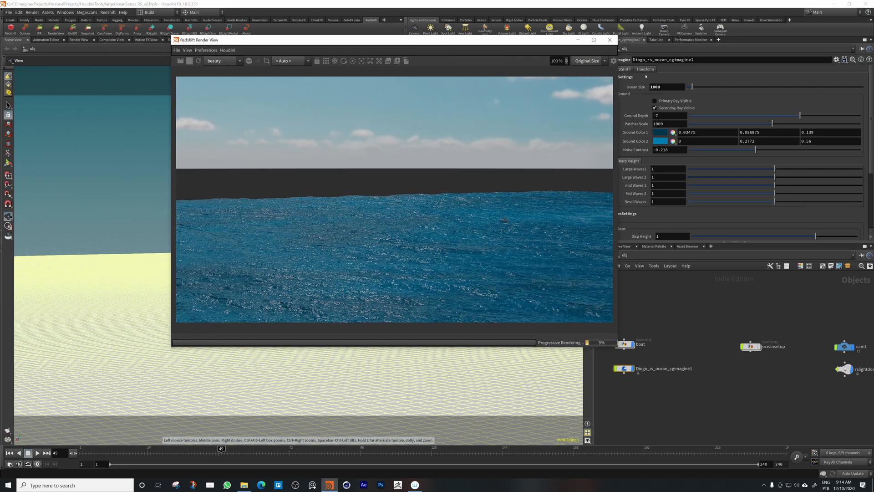
click(656, 86)
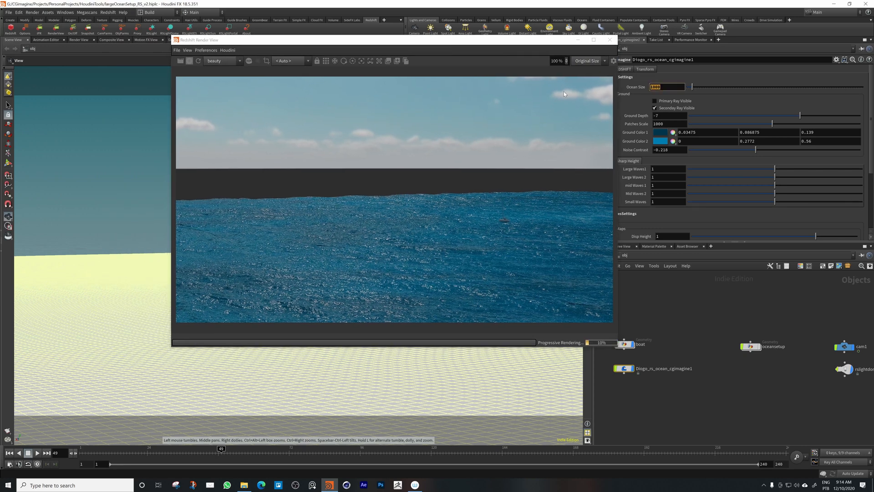
text(5000)
key(Return)
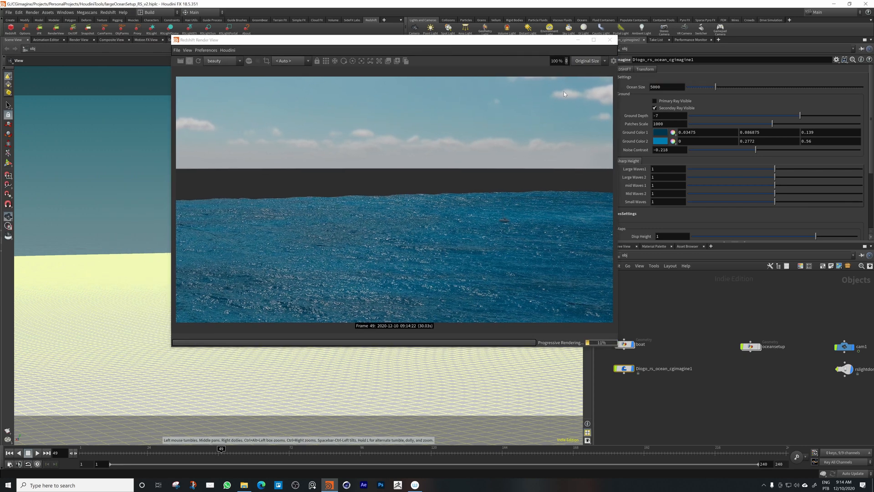
drag(194, 40, 334, 46)
click(335, 67)
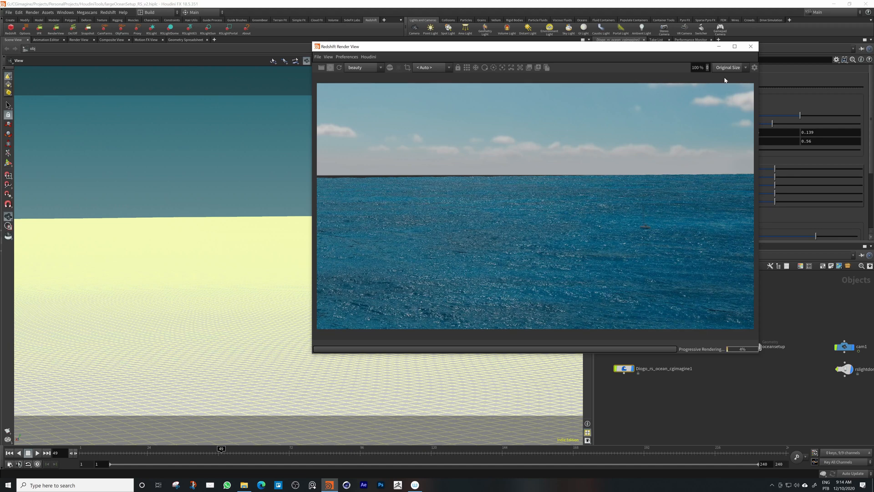
Set the Ocean Size to 500 and reframe the camera around the boat for the render.
drag(589, 46, 376, 127)
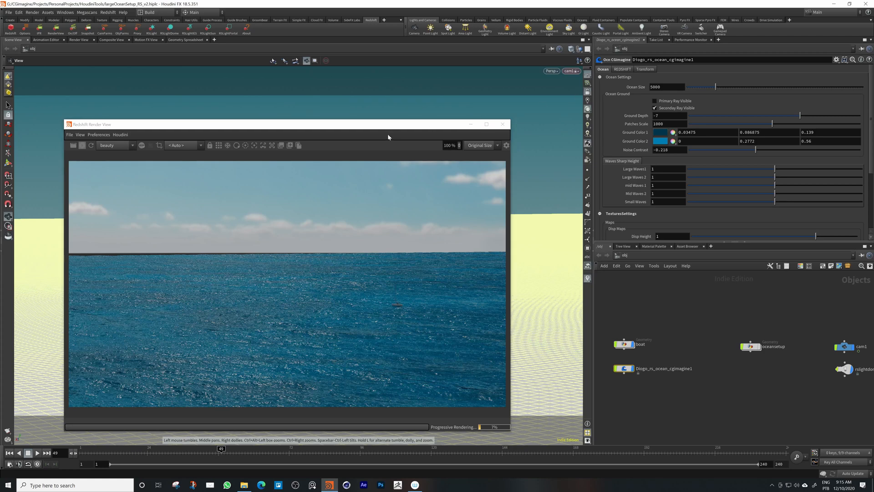
drag(435, 123, 367, 87)
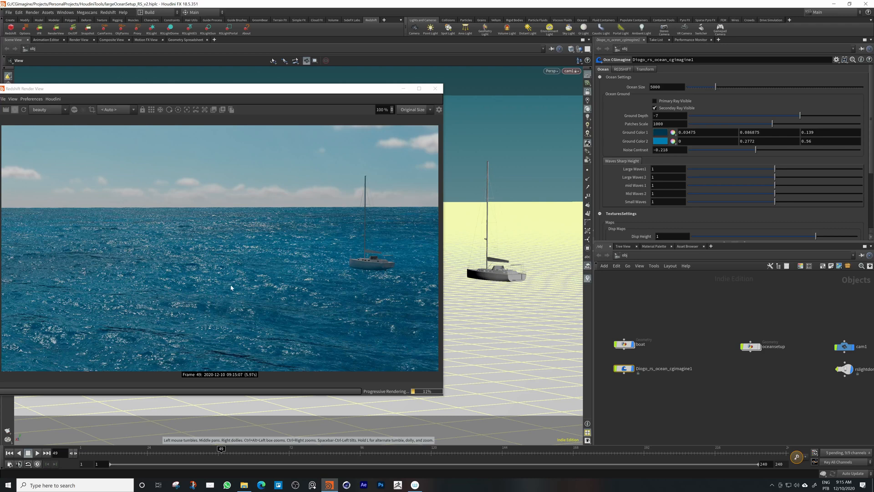
right_drag(499, 227, 445, 288)
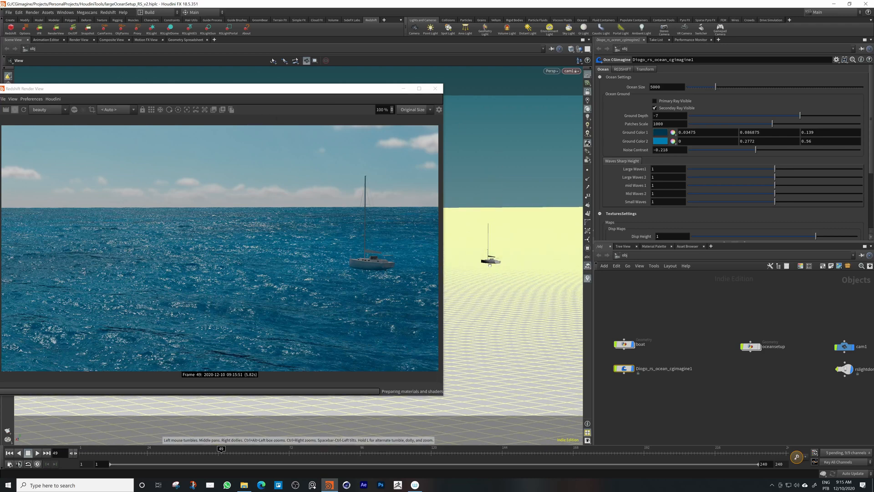
drag(445, 288, 469, 266)
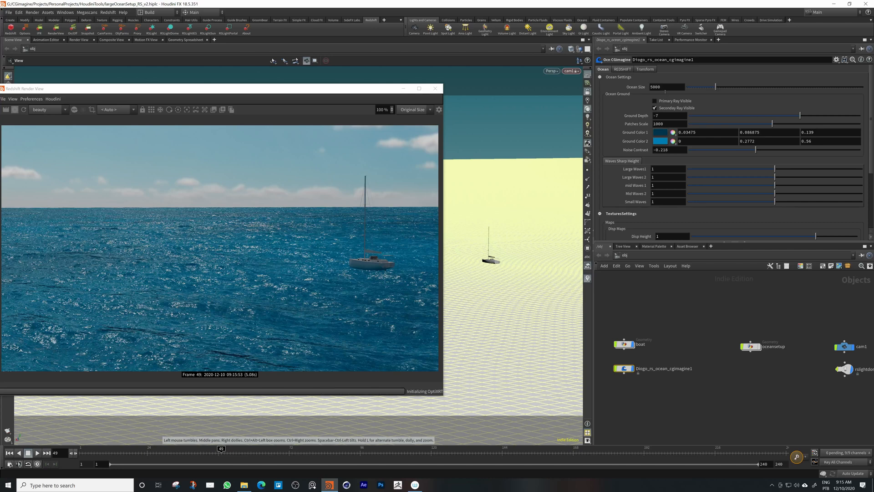
double_click(665, 90)
text(5)
key(Return)
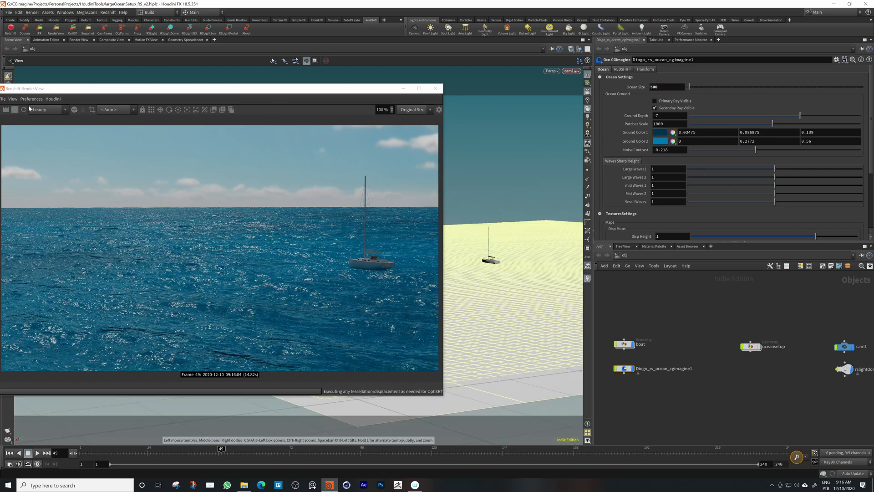
mouse_move(130, 88)
mouse_down()
mouse_move(178, 86)
mouse_move(197, 81)
mouse_move(194, 73)
mouse_up()
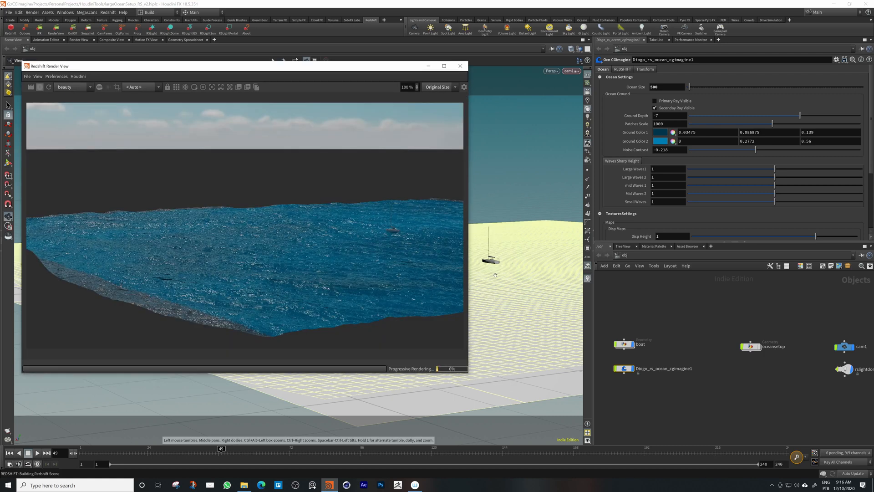
drag(495, 273, 541, 287)
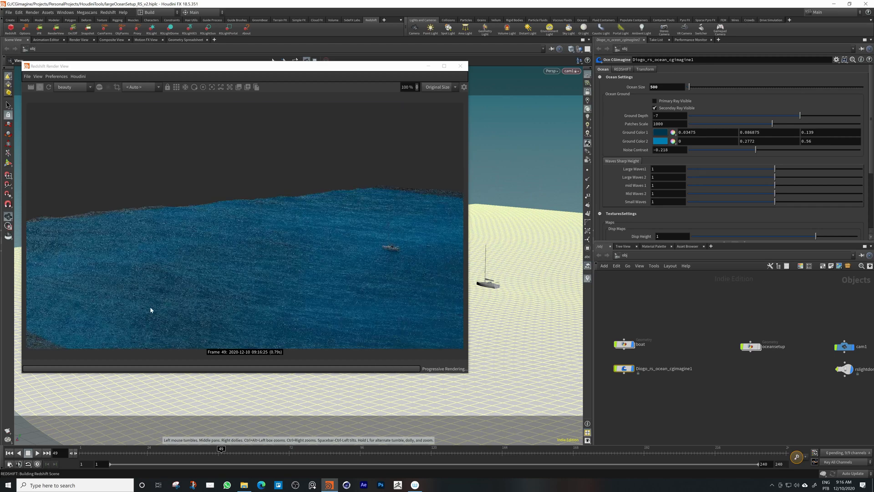
Try Ground Depth values of -20 and -100 in the render, and restore the depth to -7.
scroll(101, 322, down, 1)
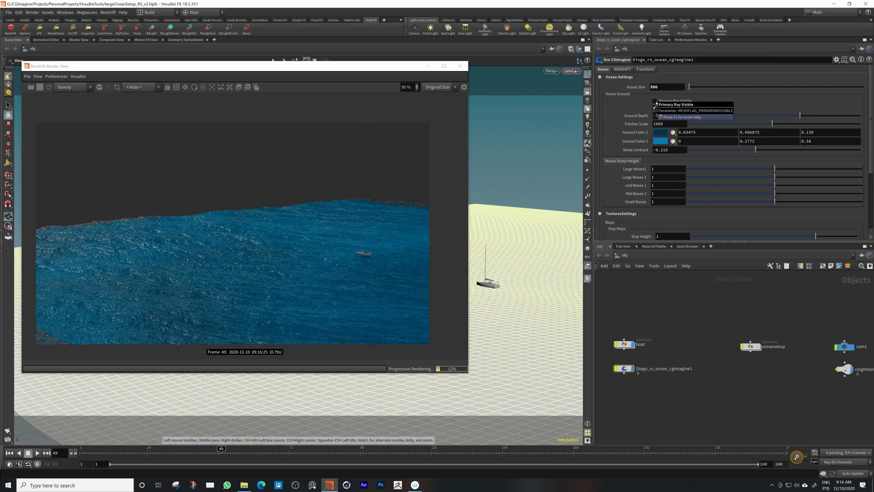
double_click(658, 119)
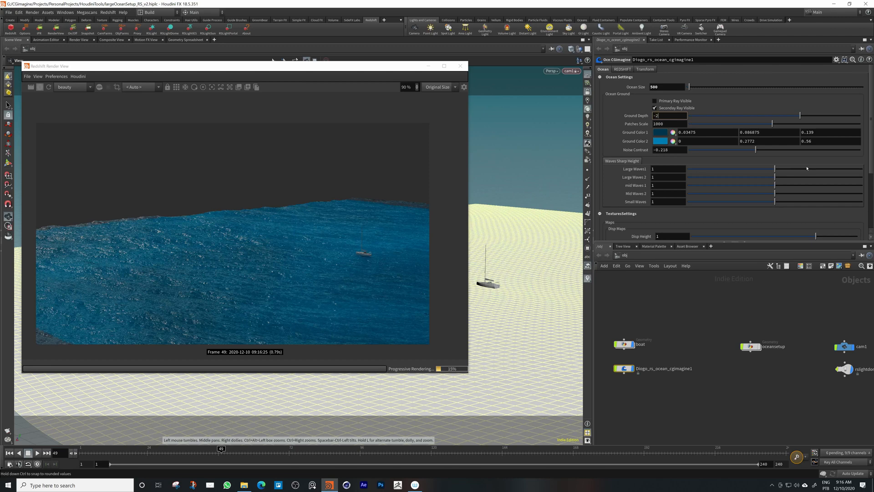
key(Return)
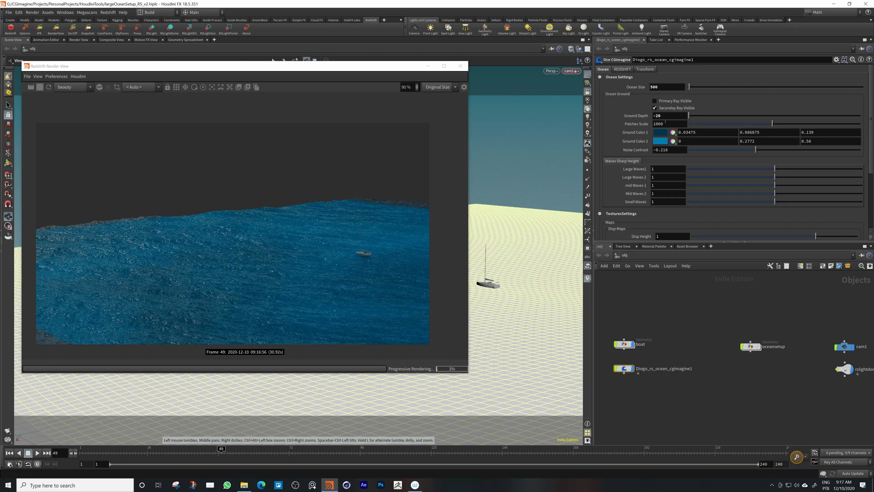
drag(662, 116, 656, 116)
text(100)
key(Return)
drag(657, 115, 664, 116)
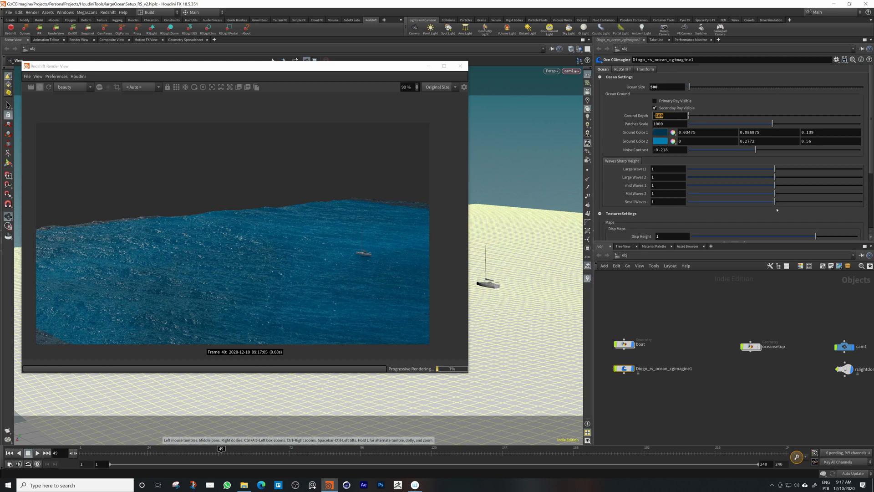
text(7)
key(Return)
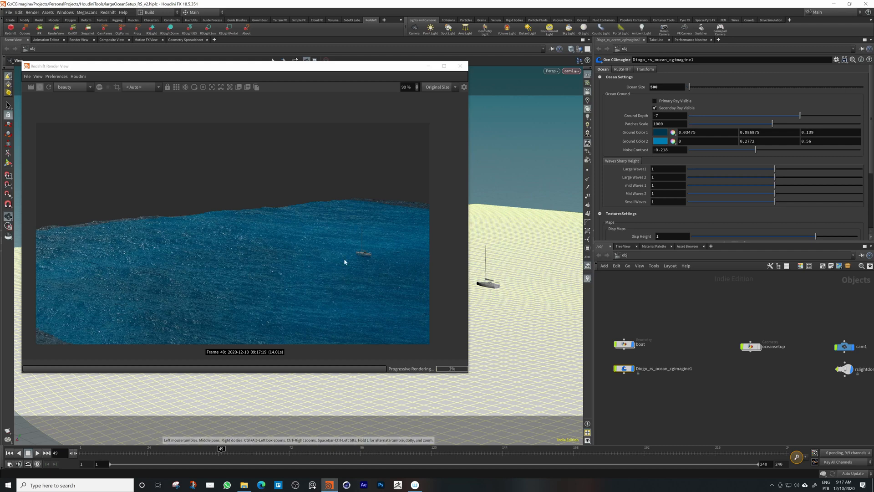
Darken Ground Color 1 to 0.0125, 0.03125, 0.05 and brighten Ground Color 2 to 0, 0.433125, 0.875.
click(659, 135)
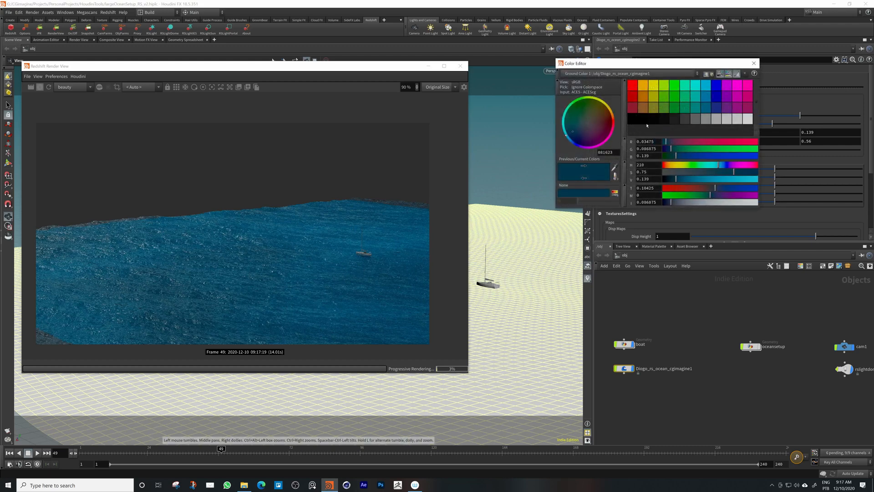
drag(675, 182, 668, 180)
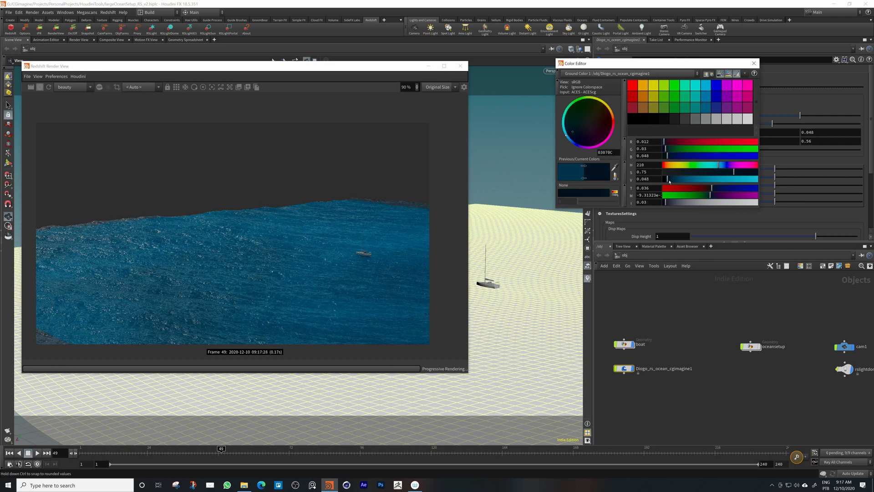
click(757, 65)
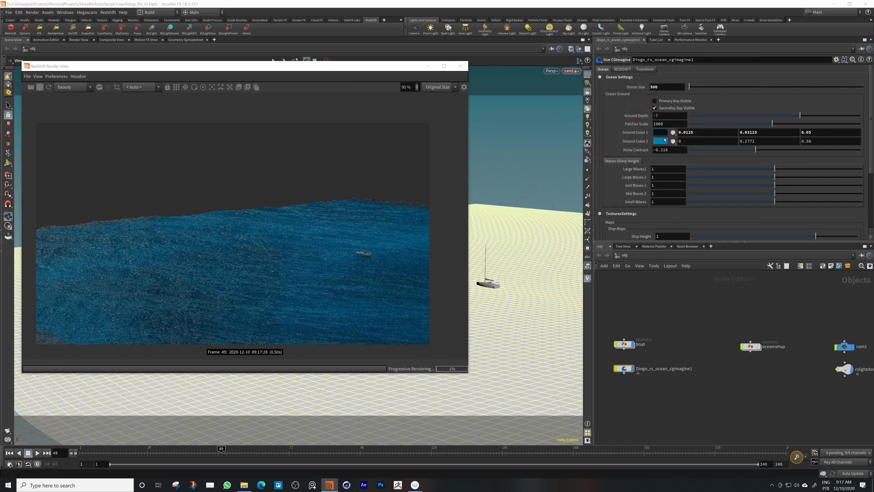
click(659, 142)
drag(720, 183, 747, 179)
click(757, 65)
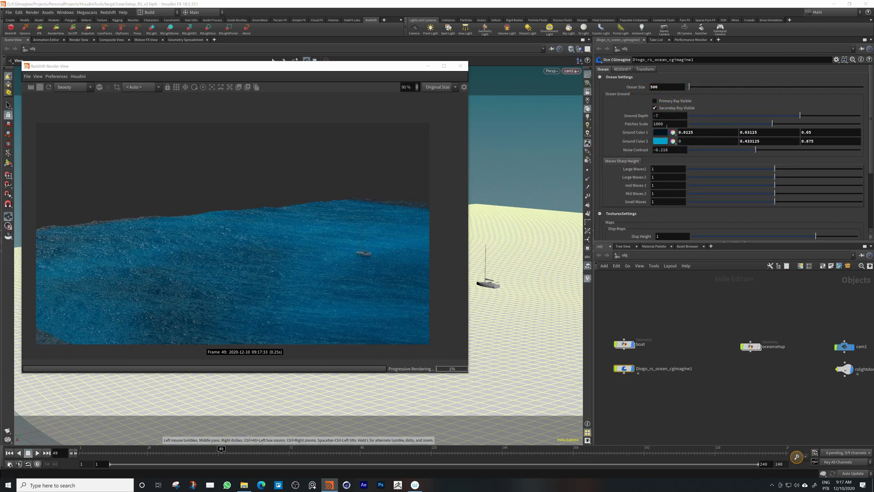
Try a Patches Scale of 500 for the ocean ground and reduce it to 50.
click(633, 126)
text(5)
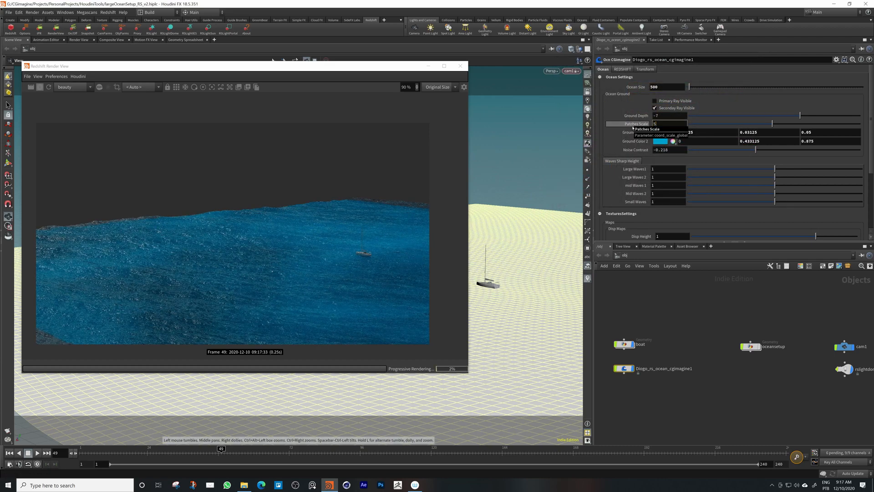
text(00)
key(Return)
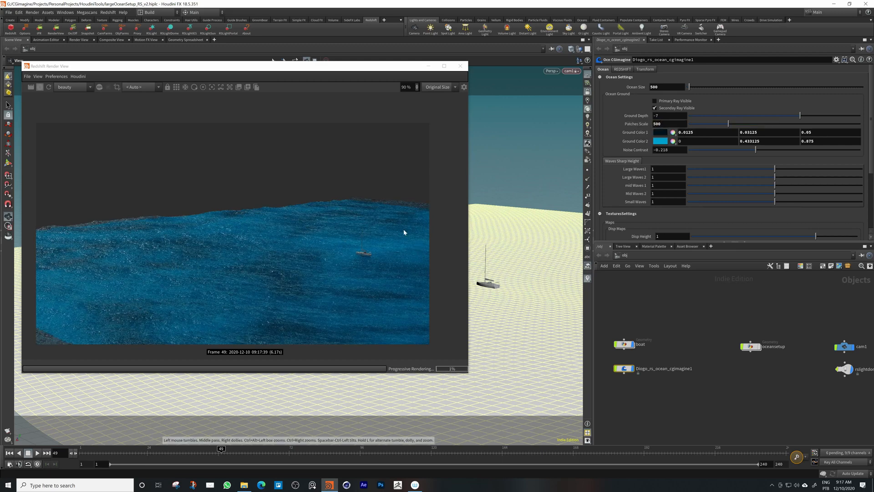
click(667, 123)
text(50)
key(Return)
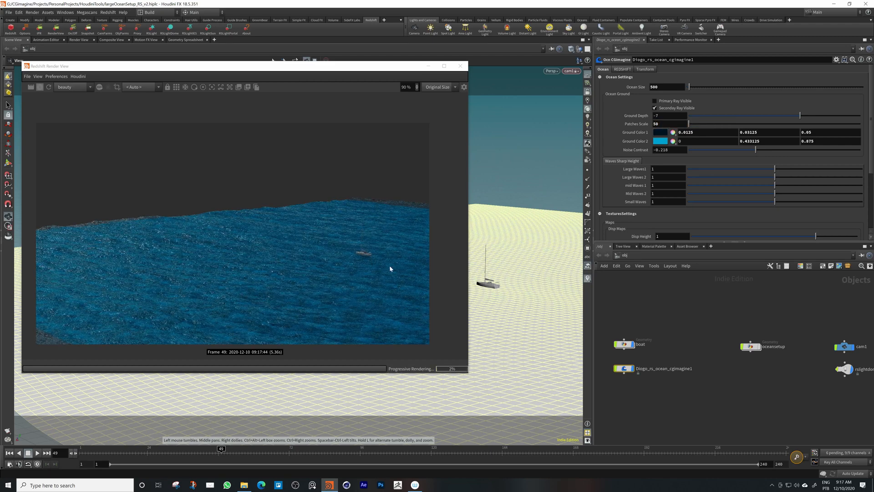
Shift Ground Color 2 to teal by lowering its blue component to 0.488.
click(660, 140)
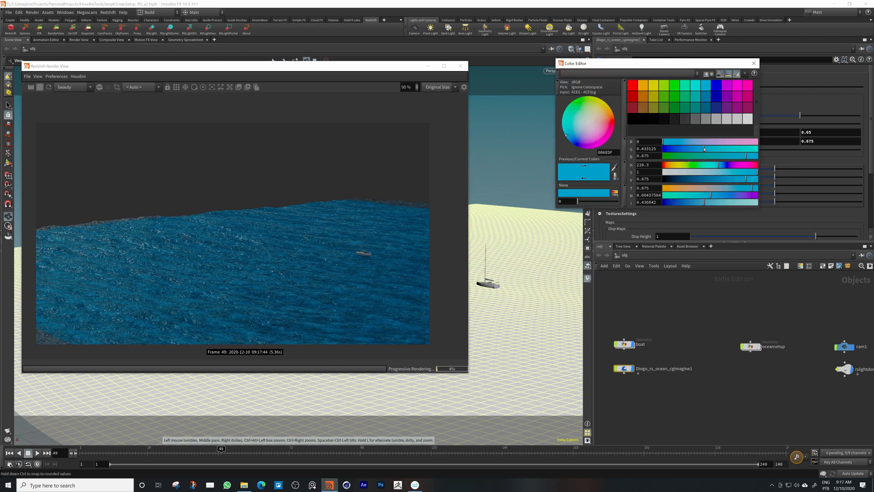
drag(739, 157, 710, 156)
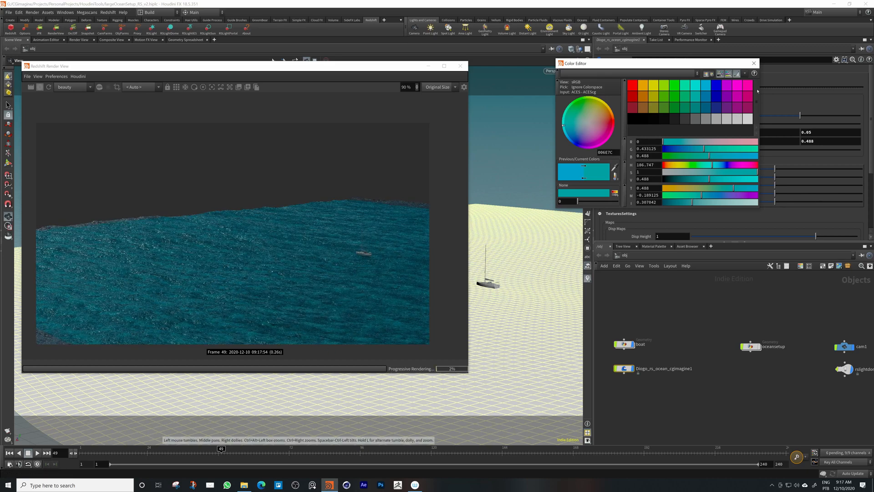
click(753, 63)
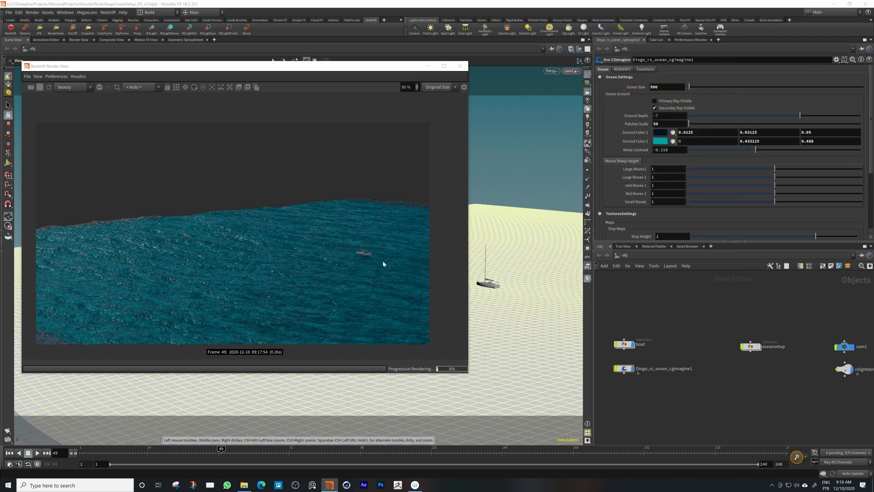
Test Noise Contrast at 0.384, -0.888 and -0.583, and settle on -0.344.
drag(756, 149, 808, 150)
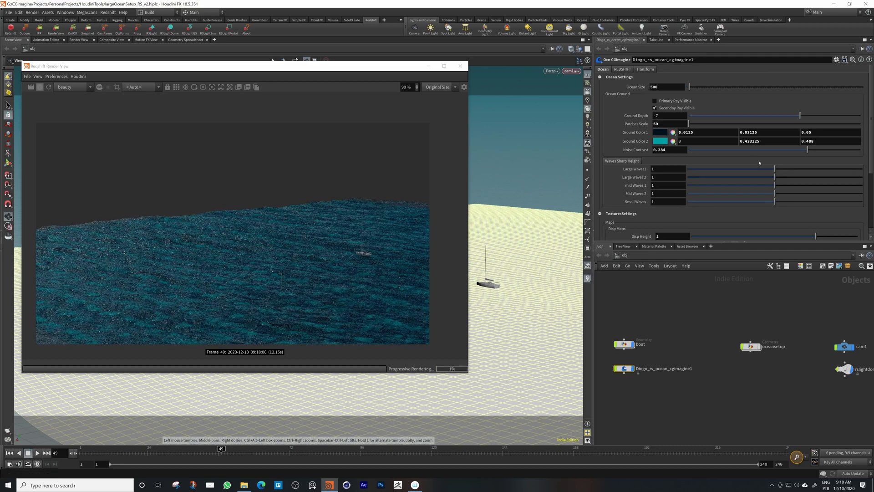
click(700, 150)
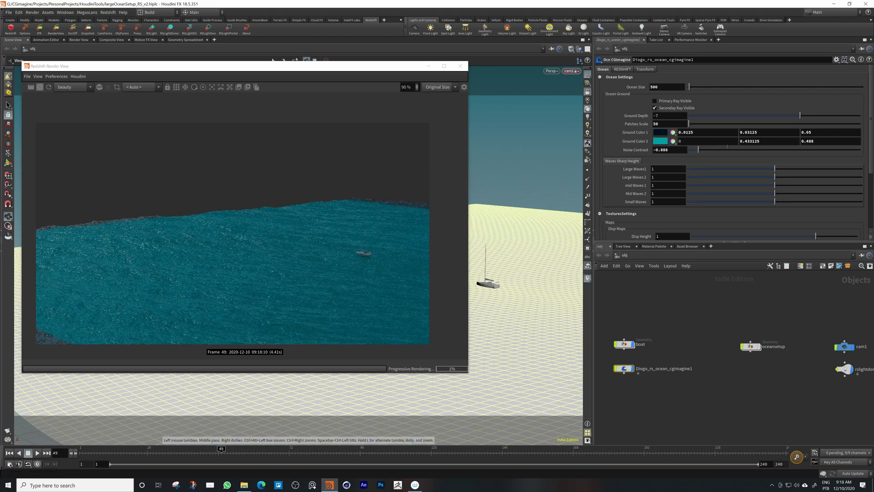
click(716, 150)
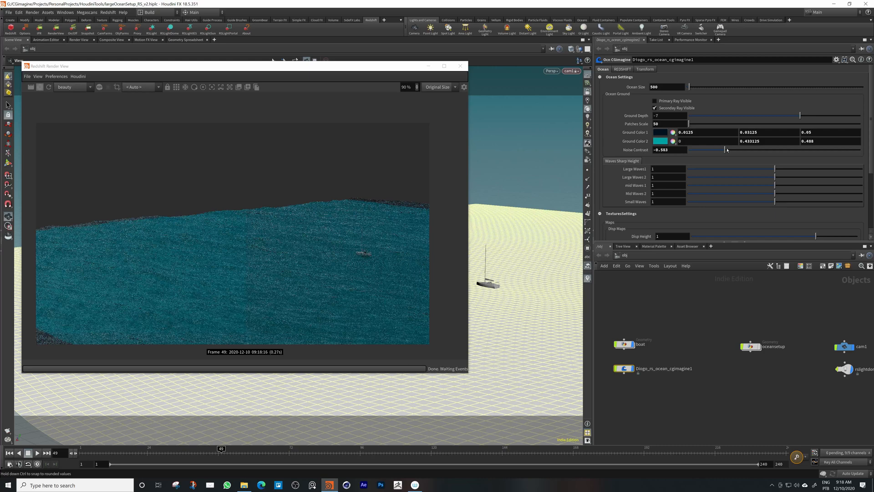
click(742, 149)
drag(742, 150, 745, 149)
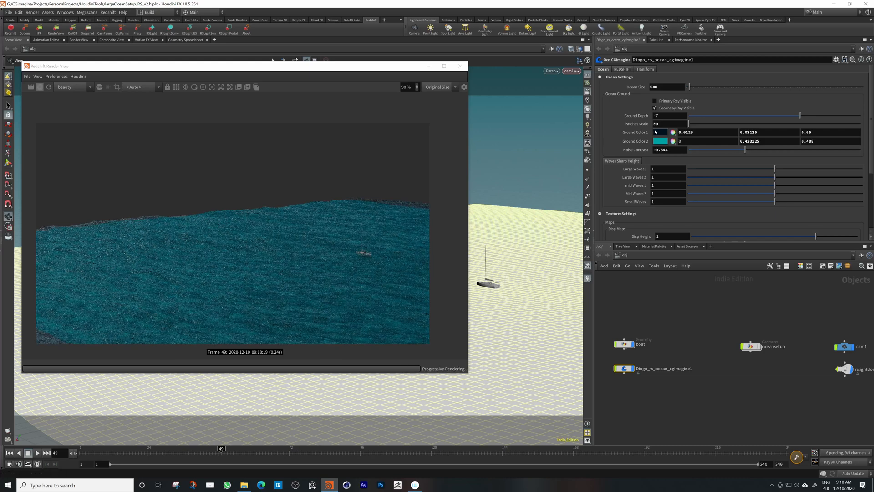
Brighten Ground Color 1 to 0.05, 0.125, 0.2.
click(665, 134)
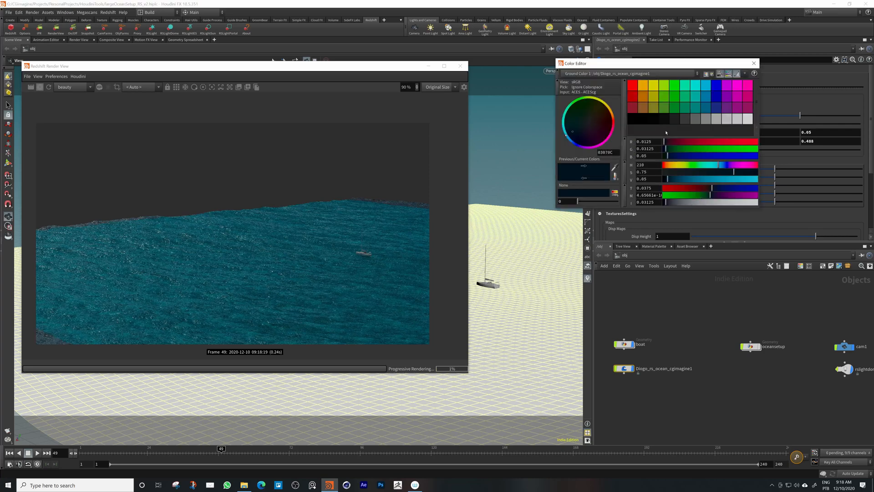
drag(668, 179, 681, 179)
click(754, 63)
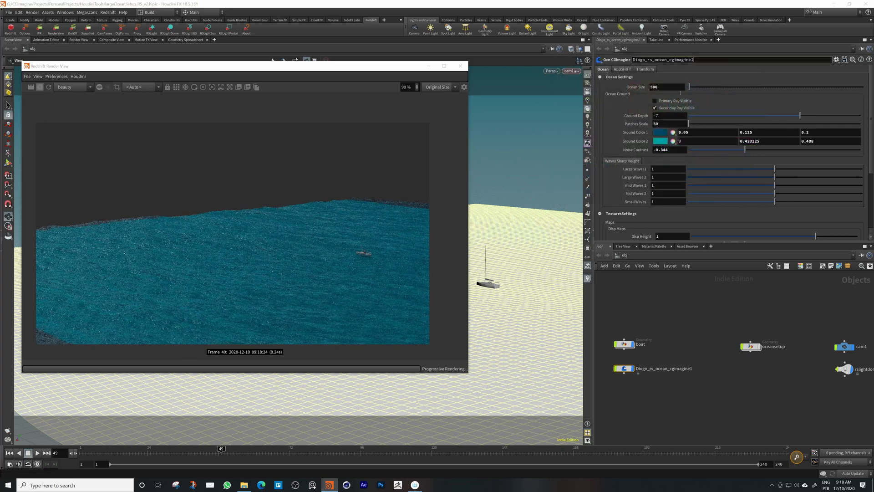
Set the ocean ground's Patches Scale to 750.
drag(660, 124, 599, 123)
text(1)
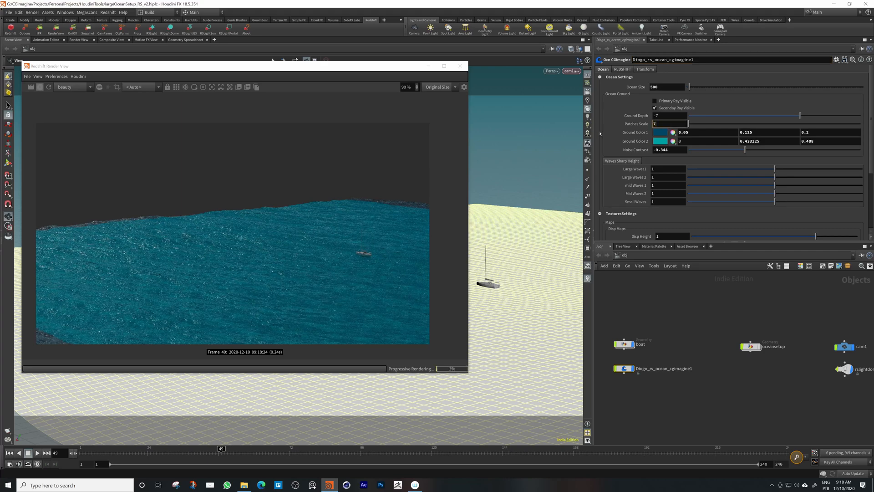
text(50)
key(Return)
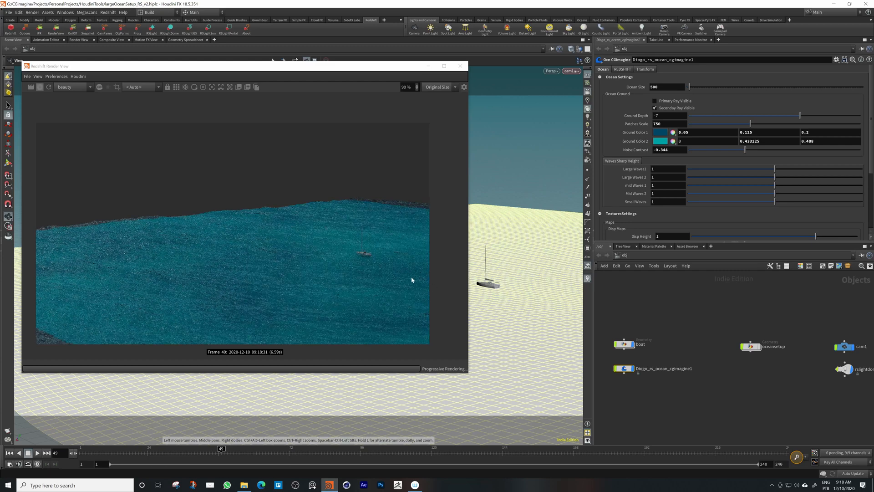
Shift Ground Color 2 to a bluer, less saturated tone of 0.0568902, 0.350653, 0.481.
click(661, 141)
drag(743, 173, 746, 172)
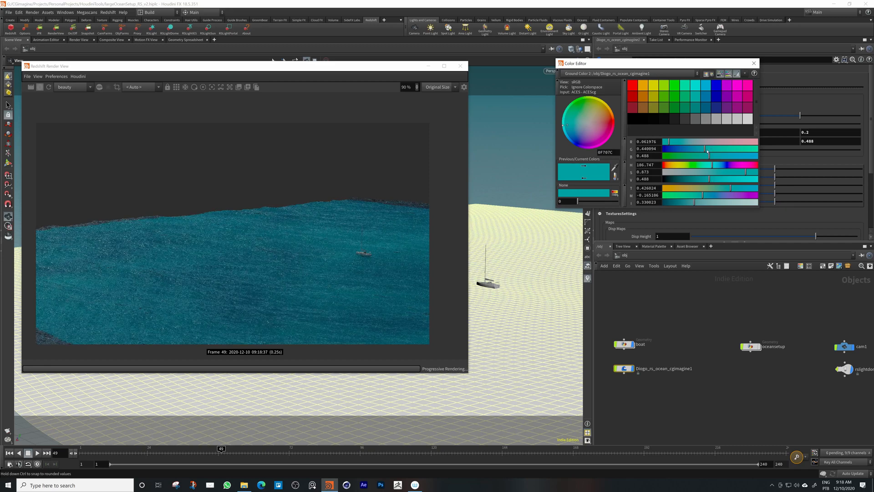
drag(707, 150, 709, 181)
click(754, 63)
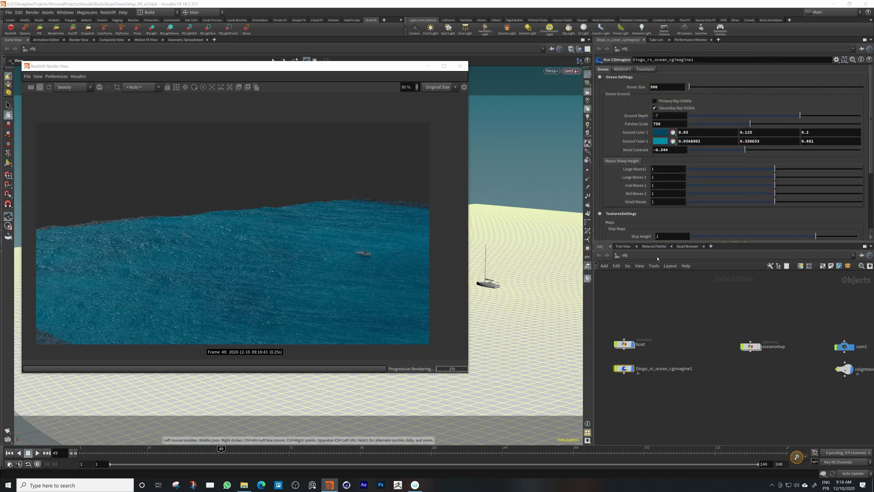
Enlarge the Ocean Size to 4000.
scroll(631, 161, down, 1)
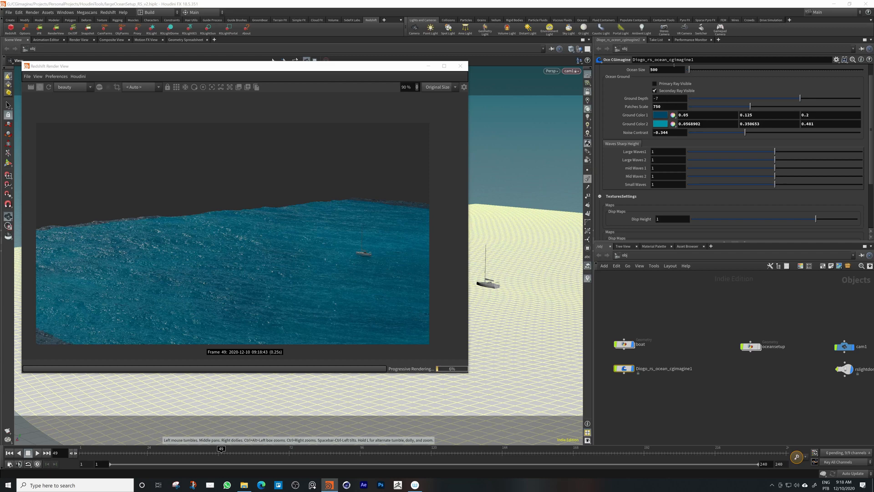
double_click(666, 69)
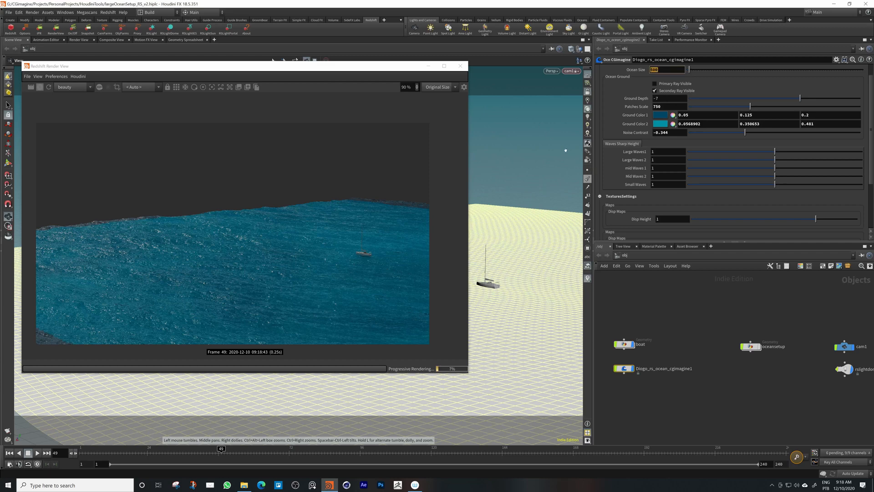
text(2000)
key(Return)
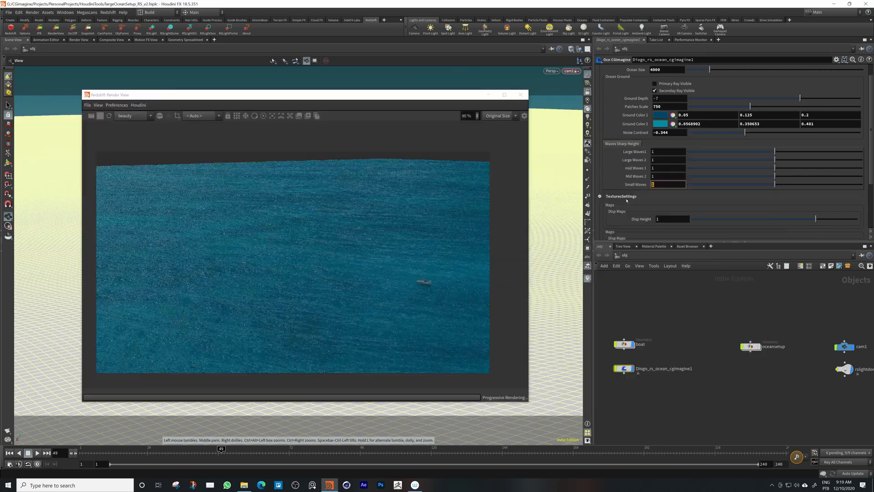
Set the sharp height of Large Waves 2, both Mid Waves and Small Waves to 0, and Large Waves 1 to 0.5 after trying 2.
text(0)
key(Return)
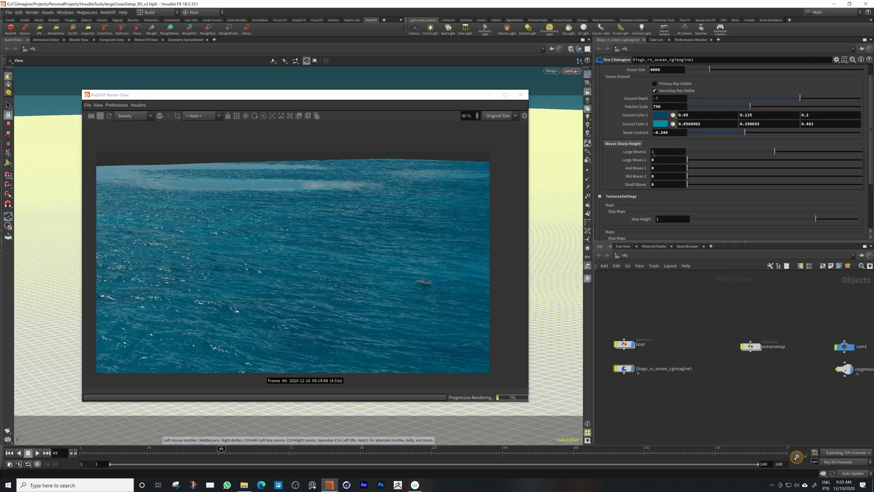
key(BackSpace)
text(2)
key(Return)
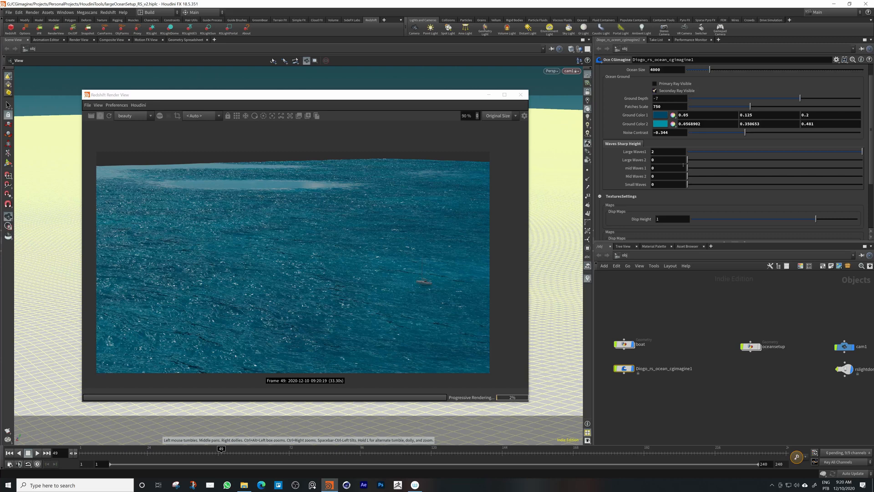
click(667, 153)
key(Return)
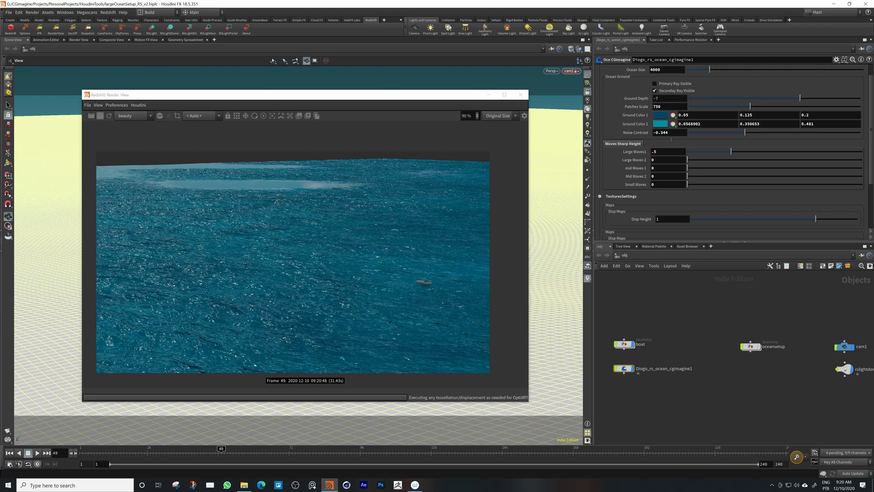
Test Large Waves 2 at 0.2 and raise it to 0.6, and lower Large Waves 1 to 0.4.
double_click(659, 163)
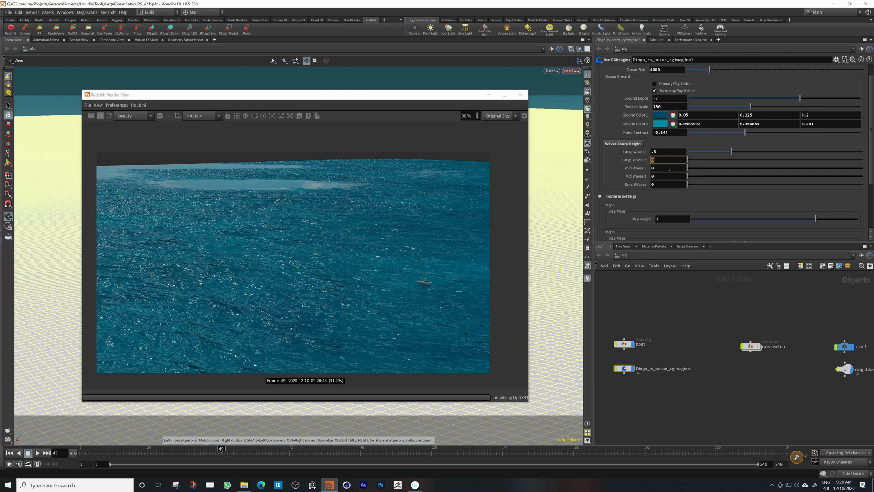
text(.2)
key(Return)
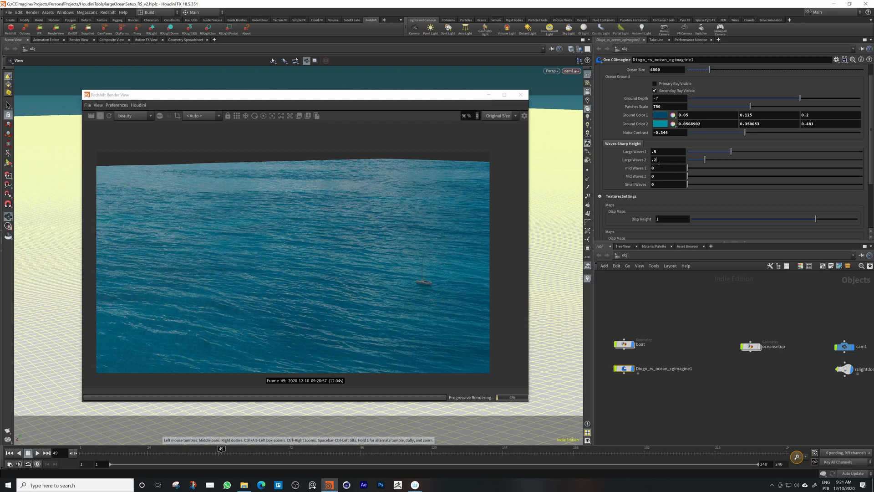
drag(659, 163, 654, 161)
drag(660, 152, 655, 161)
text(6)
key(Return)
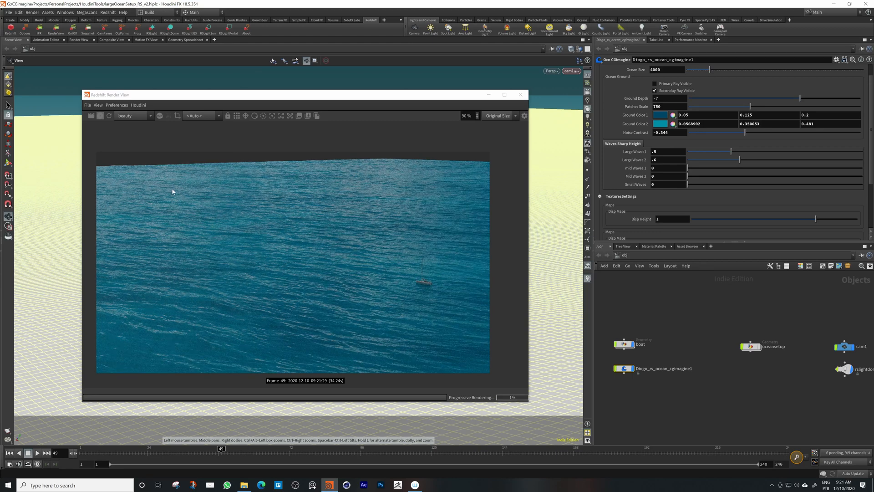
click(655, 152)
key(Return)
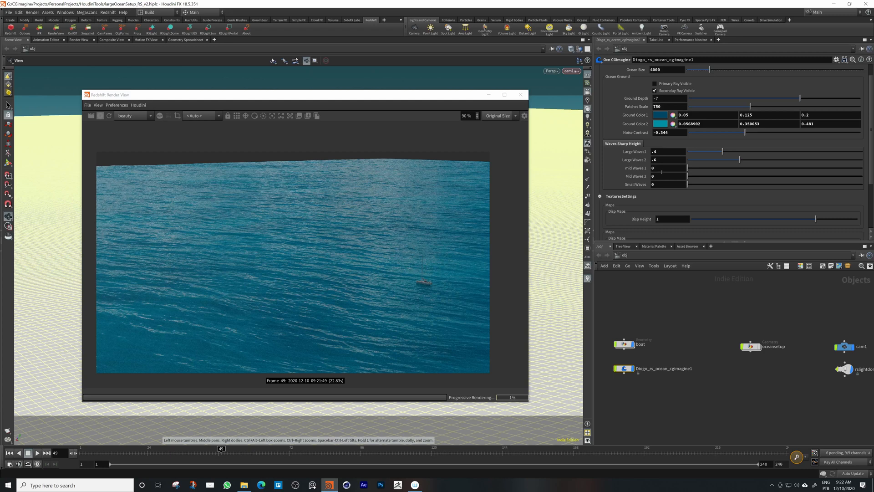
Set the sharp height of Mid Waves 1 to 0.5 and Mid Waves 2 to 0.3.
click(661, 169)
key(Tab)
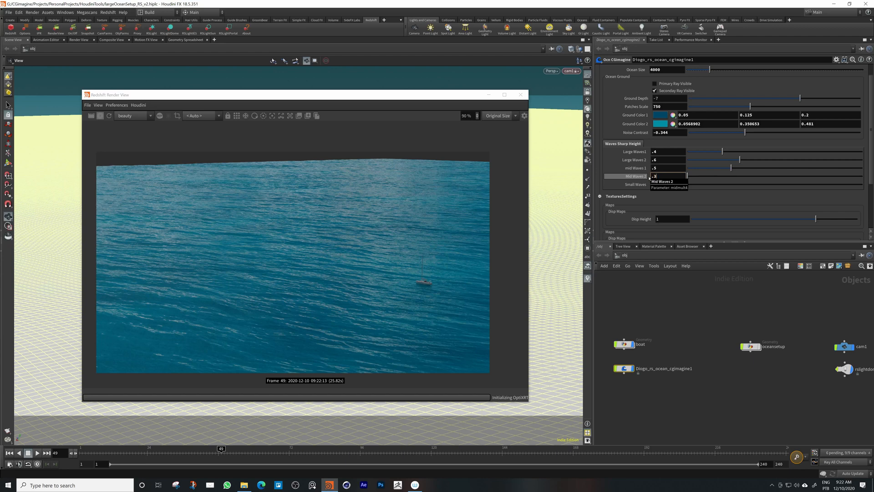
key(Return)
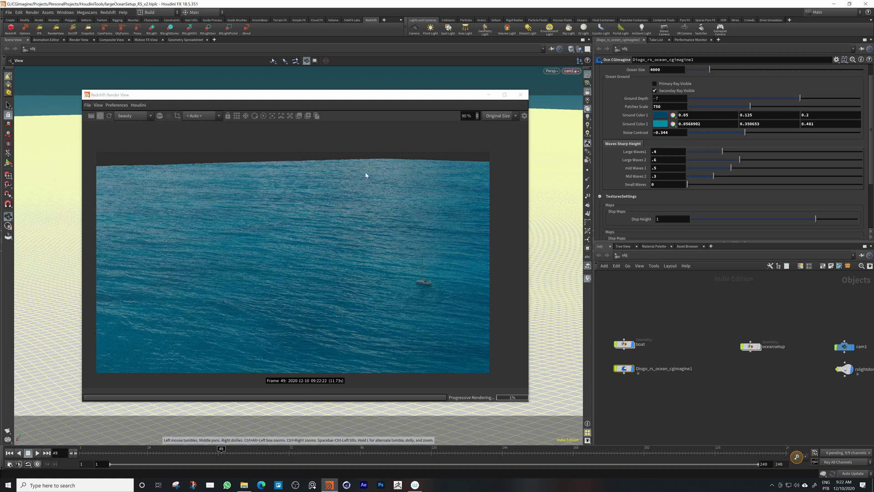
Move the render window aside and tilt the camera up to include the horizon and sky, and move the window back.
drag(381, 101, 628, 79)
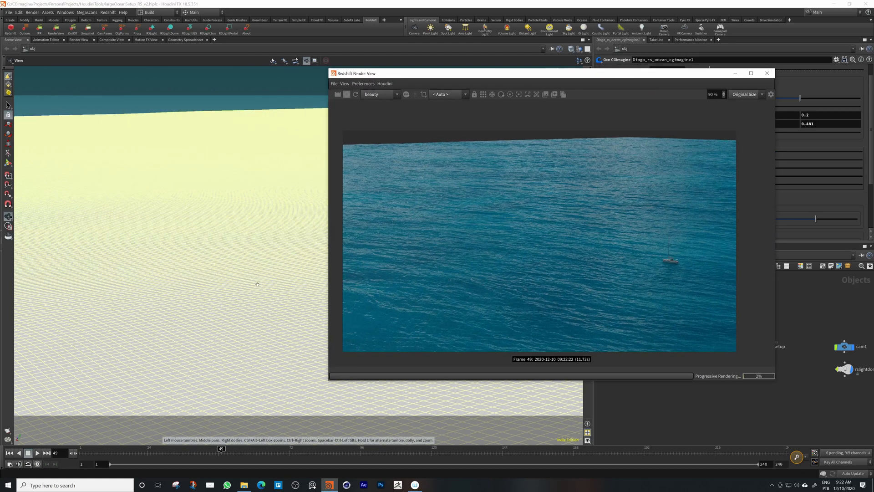
mouse_move(260, 281)
mouse_down()
mouse_move(258, 273)
mouse_move(264, 278)
mouse_up()
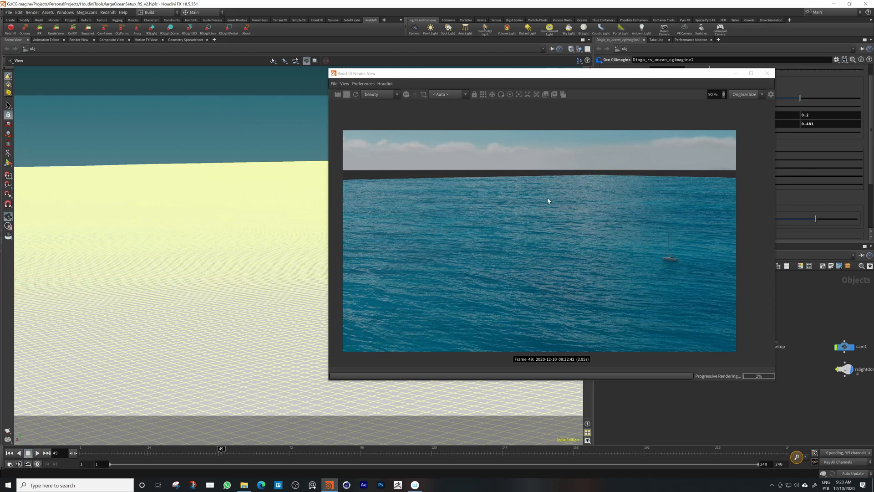
drag(594, 73, 348, 73)
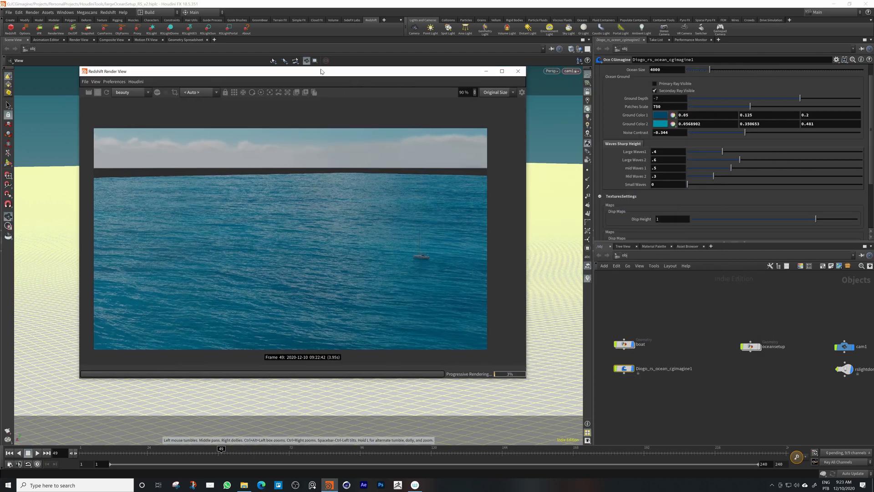
Set the sharp height of Small Waves to 0.7.
click(669, 184)
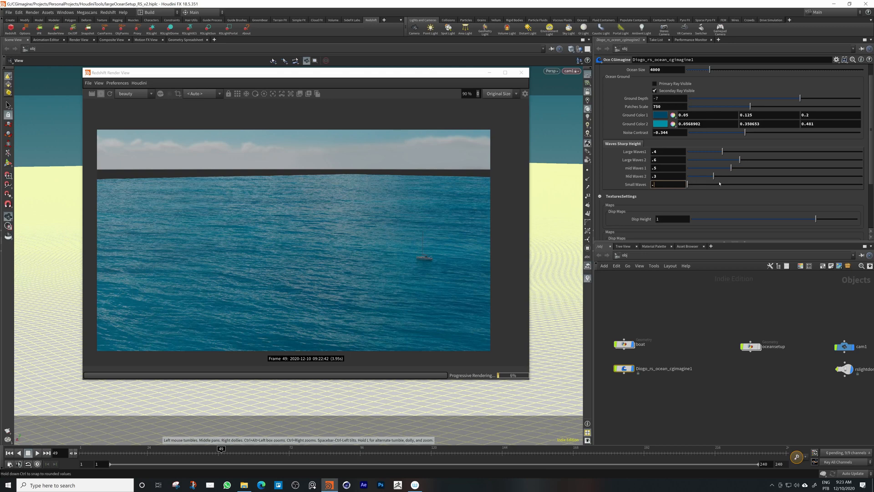
key(Return)
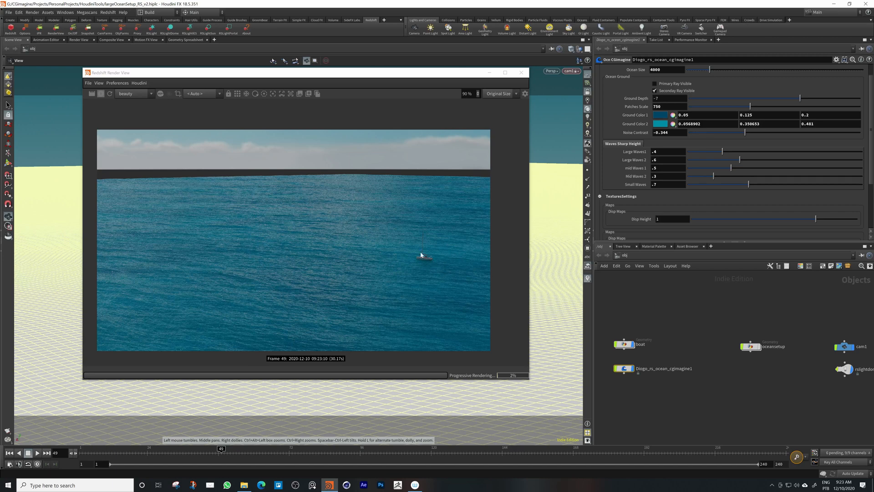
Expand the ocean's diffuse, reflection and refraction settings and raise Diff_Cusp Weight to 1.
scroll(622, 164, down, 3)
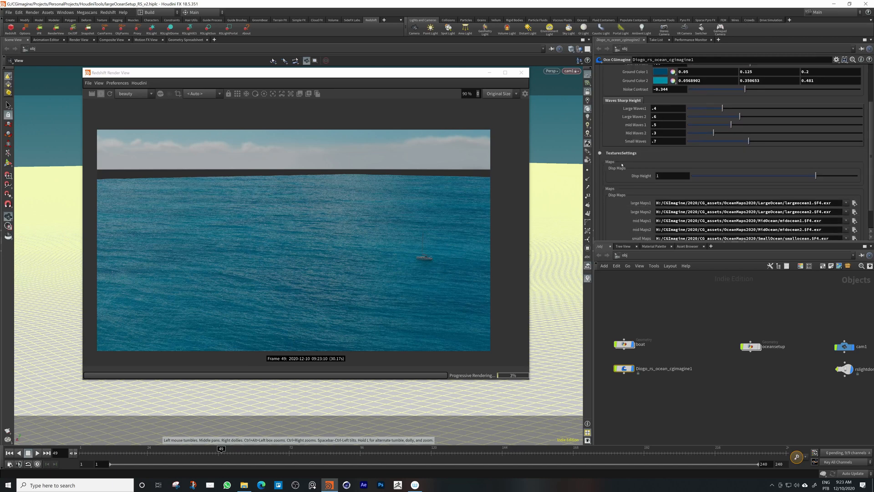
scroll(619, 176, down, 1)
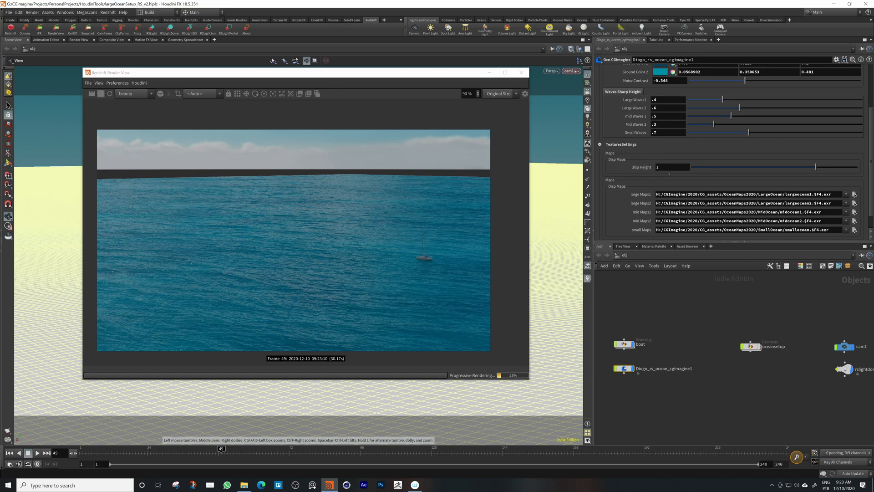
scroll(621, 197, down, 1)
scroll(621, 197, down, 2)
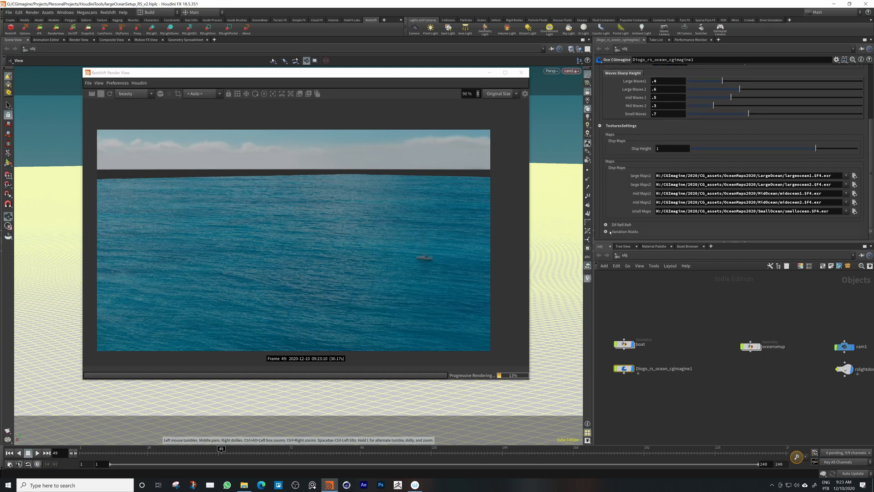
click(624, 198)
scroll(625, 199, down, 3)
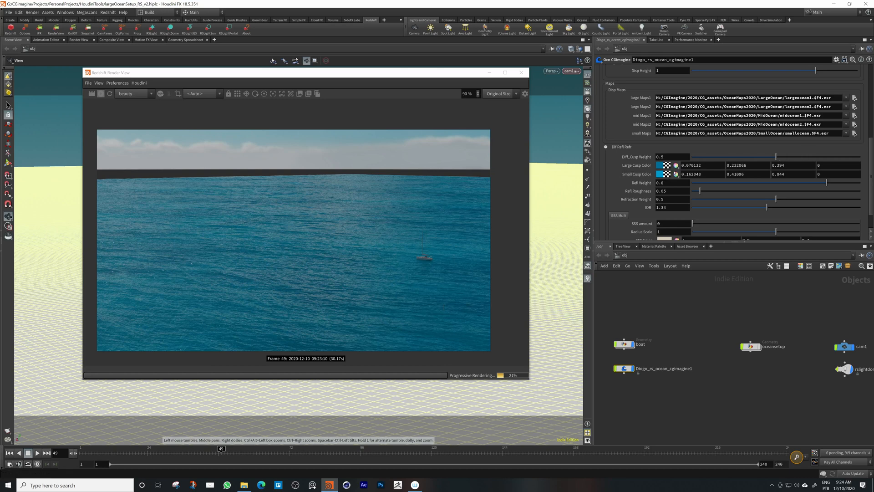
drag(777, 158, 860, 158)
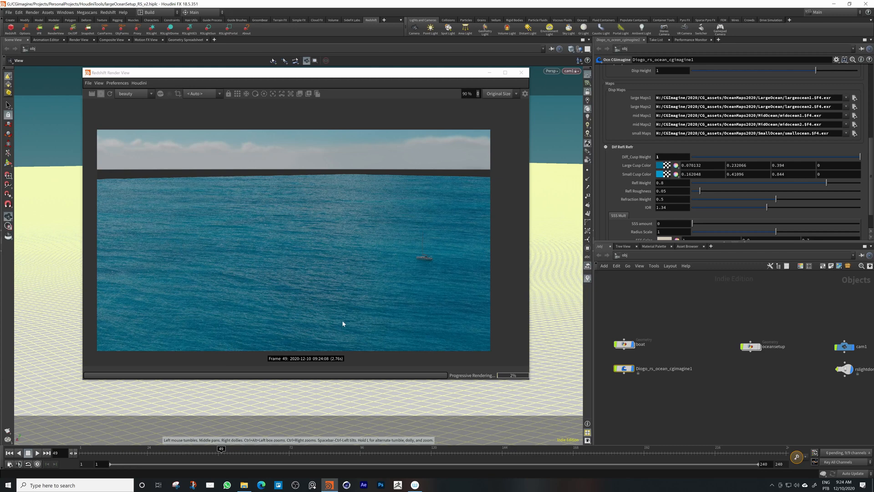
Change the Small Cusp Color to a near-white 0.89948, 0.90113, 0.904.
click(658, 174)
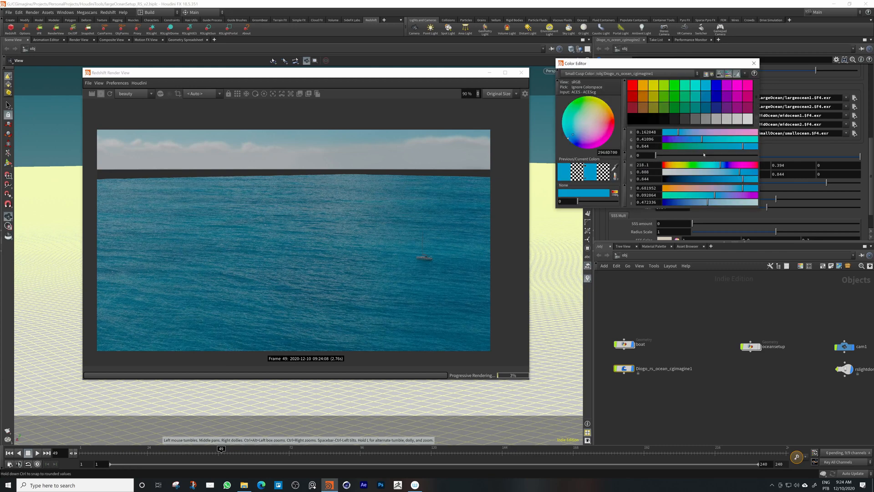
drag(712, 173, 663, 173)
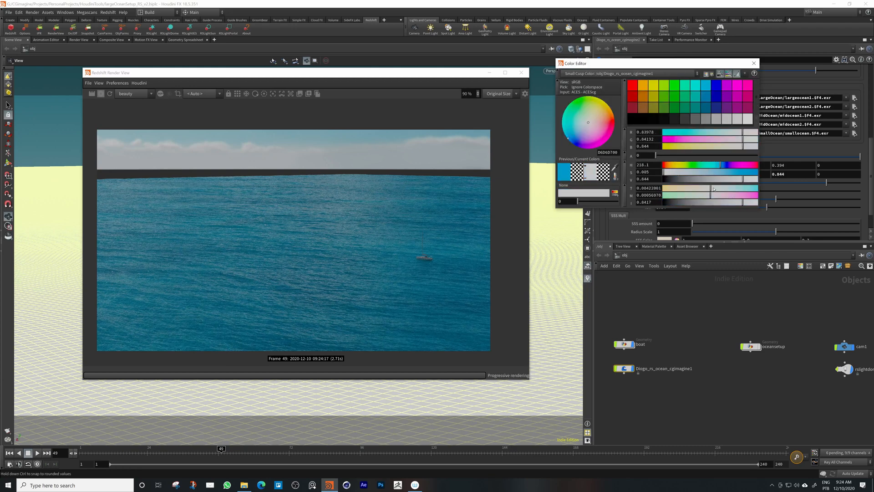
drag(739, 179, 750, 179)
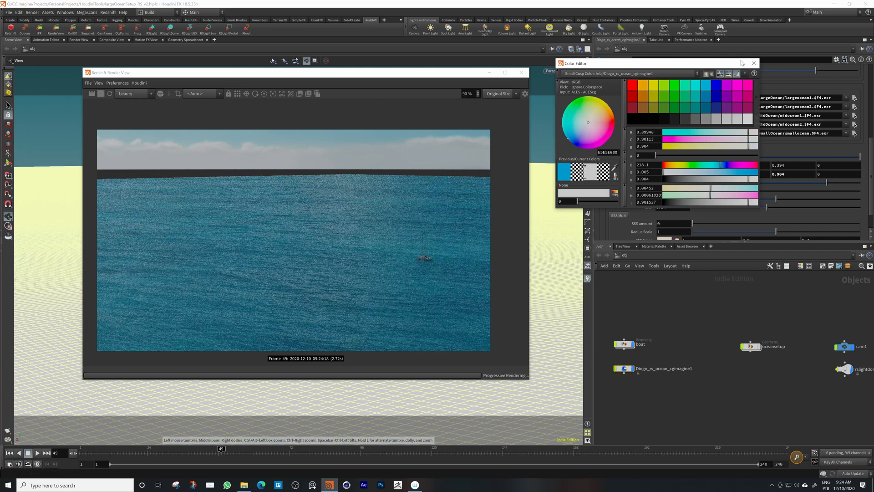
click(754, 63)
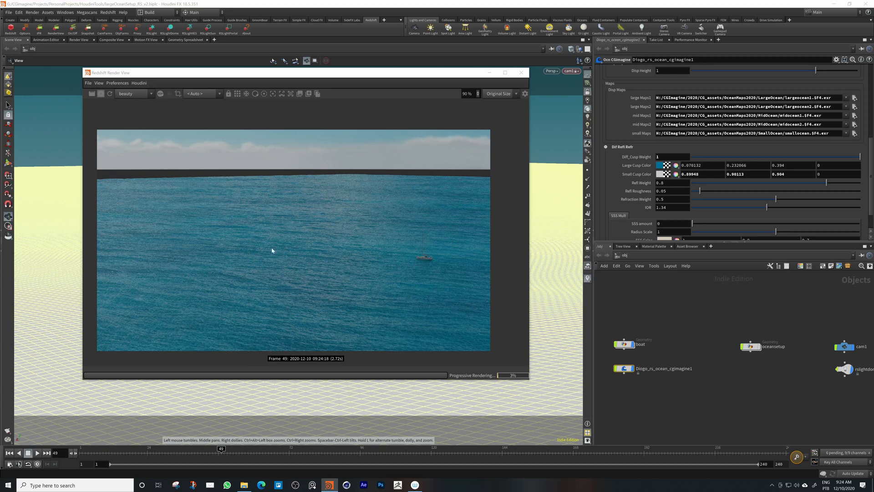
Take a render snapshot, reduce Diff_Cusp Weight to 0, and take a second snapshot for comparison.
click(300, 93)
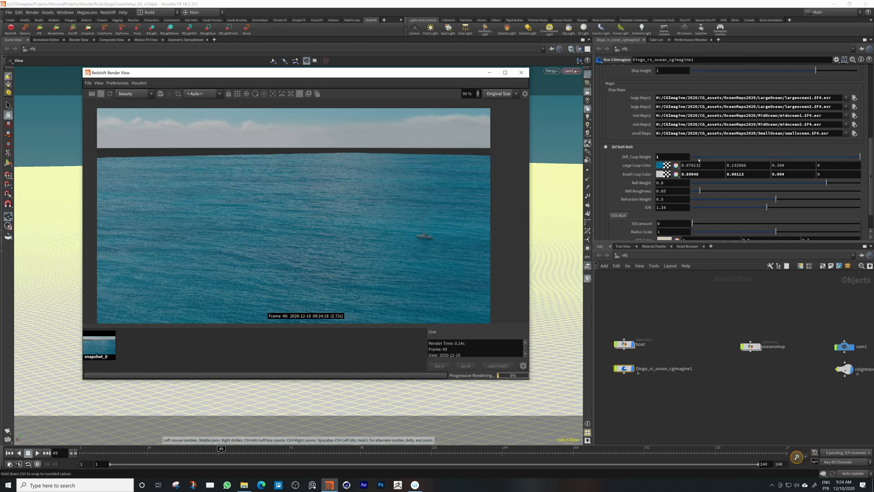
drag(859, 156, 385, 255)
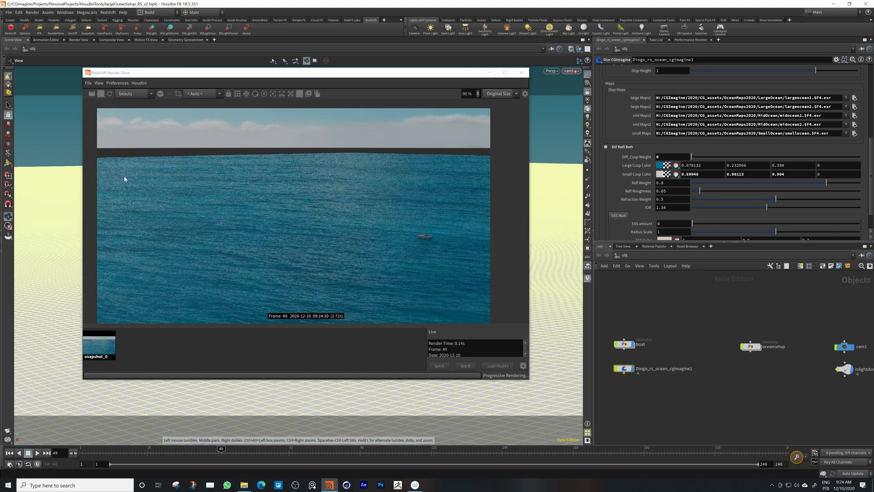
click(308, 94)
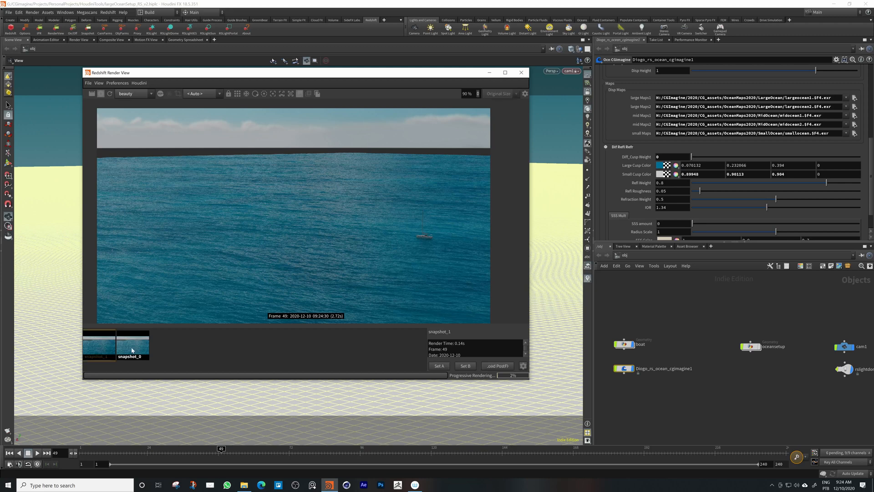
Compare the two render snapshots, switching between the full and zero Diff_Cusp Weight versions.
click(130, 349)
click(102, 353)
click(131, 351)
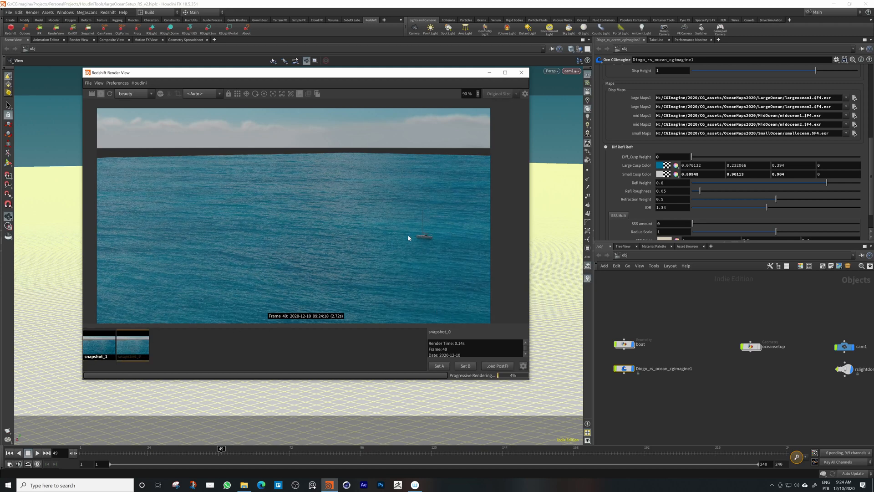
click(96, 350)
click(132, 350)
click(95, 350)
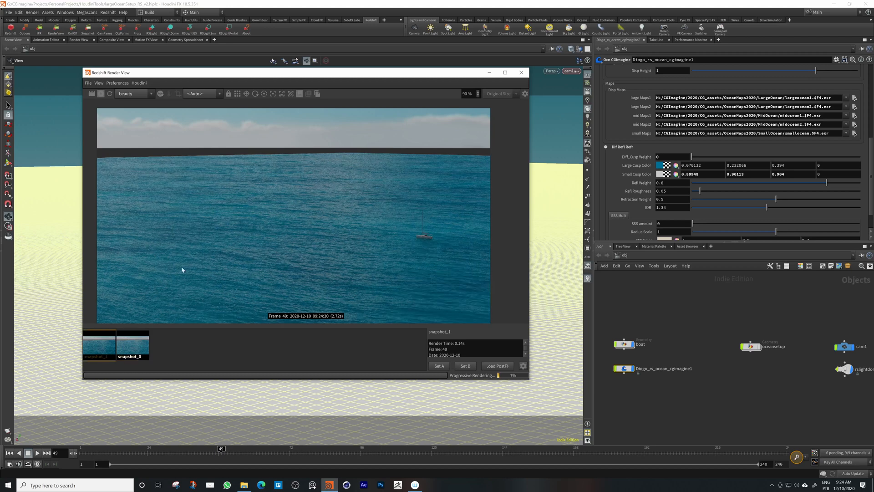
click(119, 350)
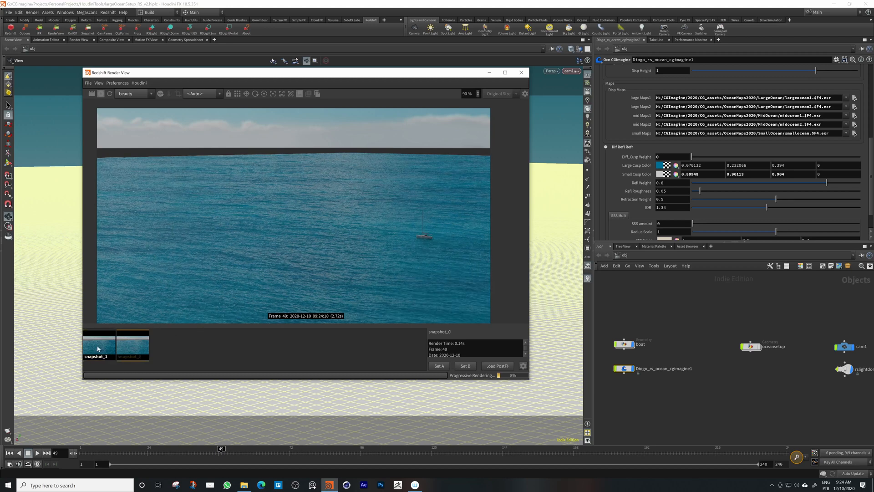
click(99, 345)
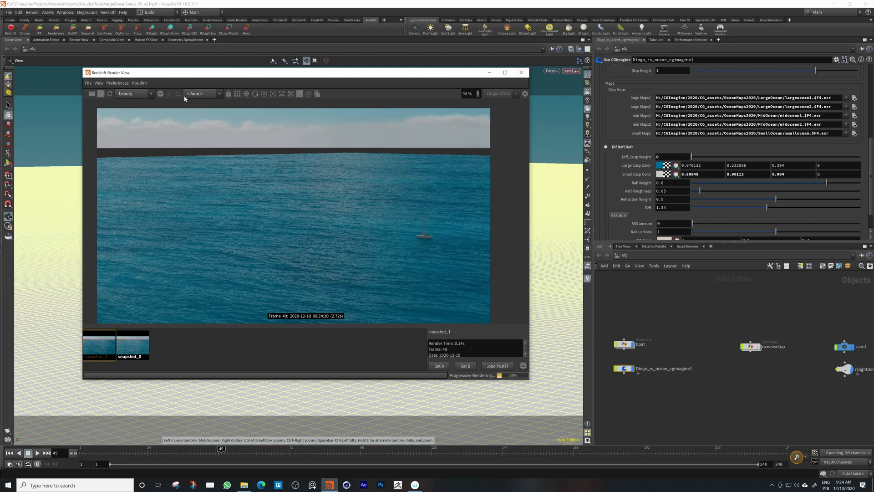
Hide the render snapshots and set the ocean's Diff_Cusp Weight to 0.5.
click(300, 94)
drag(670, 157, 581, 168)
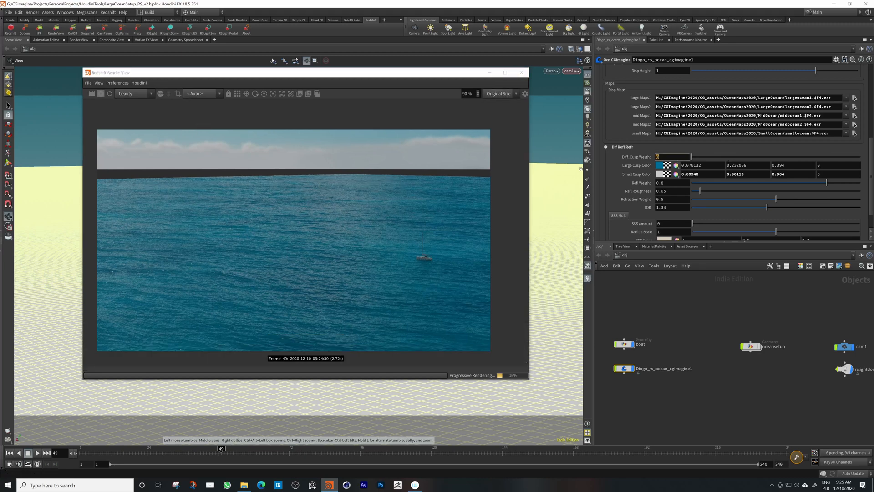
text(.5)
key(Return)
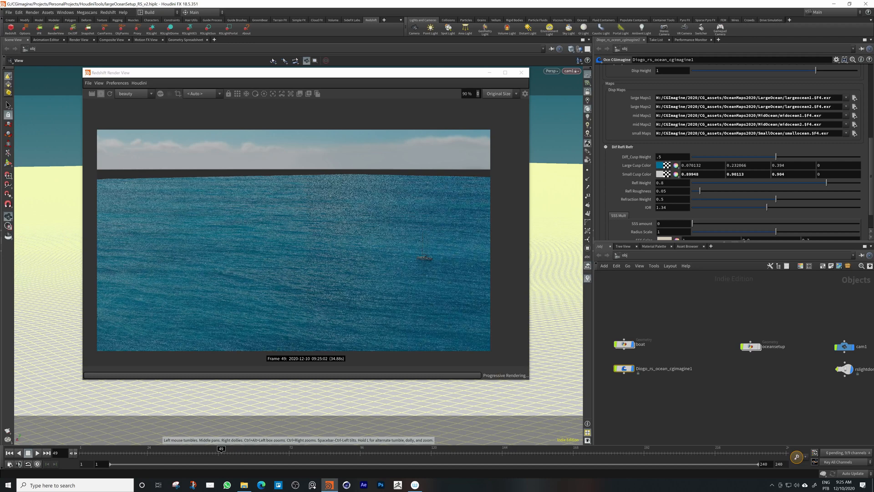
Set Small Cusp Color to light blue 0.543304, 0.674958, 0.904 and Large Cusp Color to 0.166662, 0.312158, 0.394.
click(661, 174)
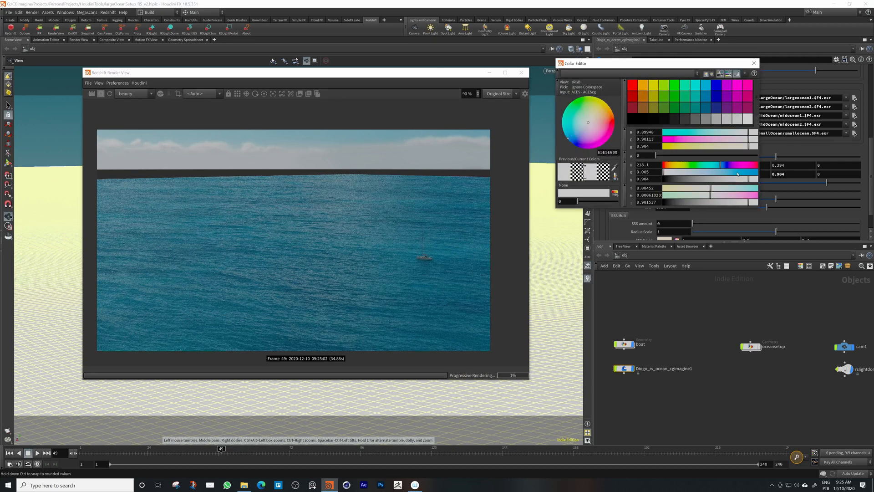
drag(738, 173, 715, 166)
click(757, 65)
click(671, 166)
click(754, 63)
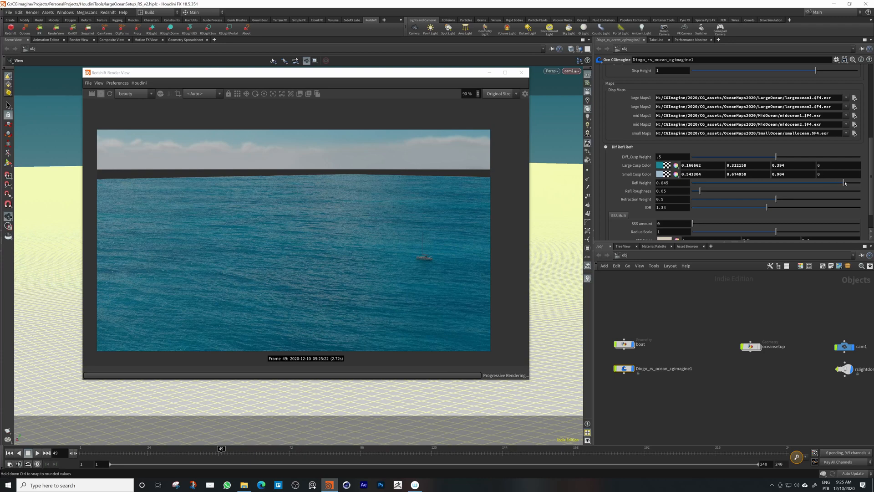
Test low Refl Weight and high Refl Roughness values, settling on a weight of 0.86 and a roughness of 0.246.
drag(838, 183, 695, 184)
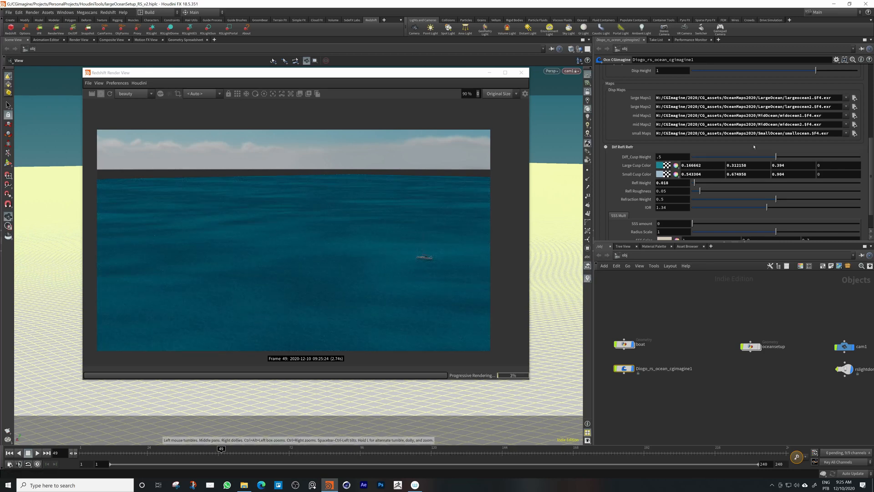
drag(694, 182, 838, 183)
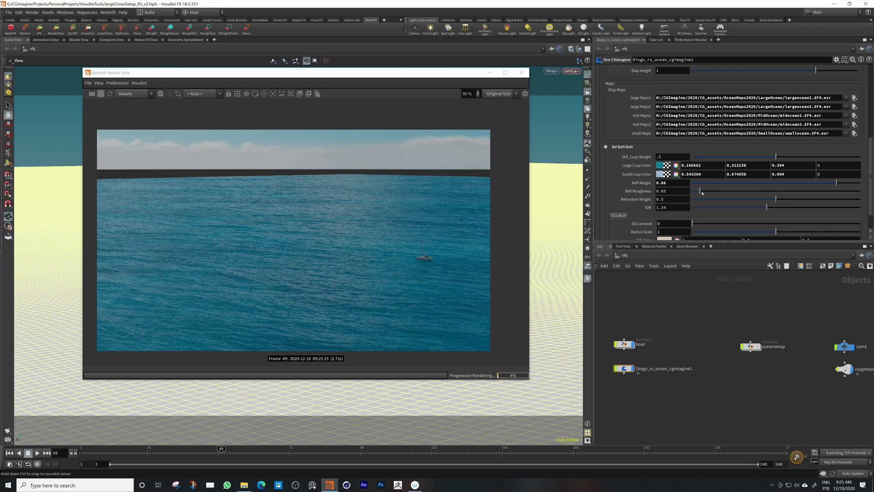
drag(702, 191, 835, 191)
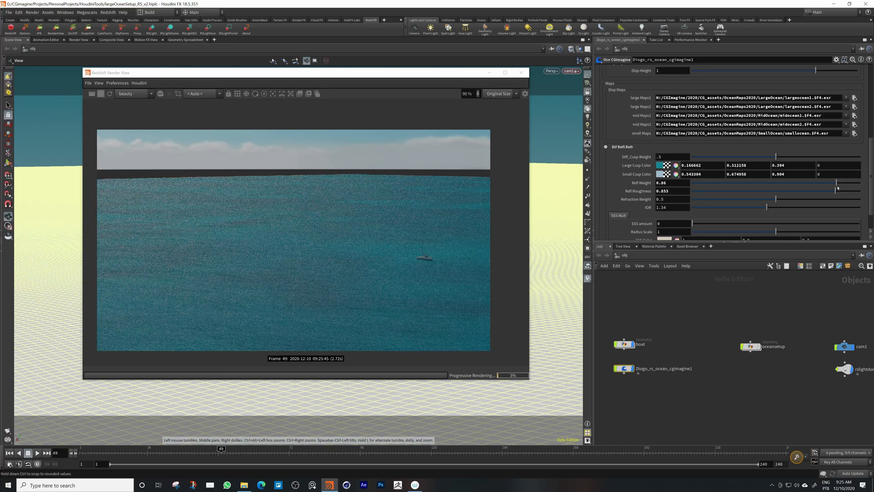
drag(834, 191, 733, 191)
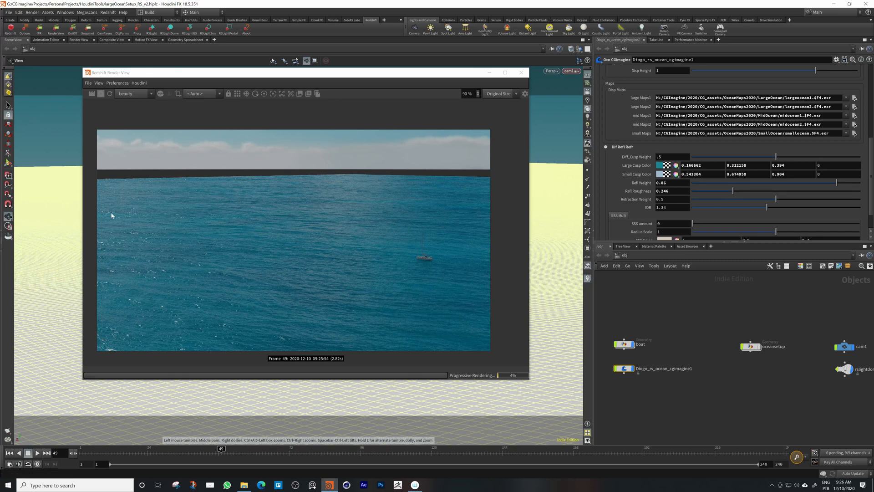
Take a snapshot of the current render and delete the two older snapshots.
click(302, 93)
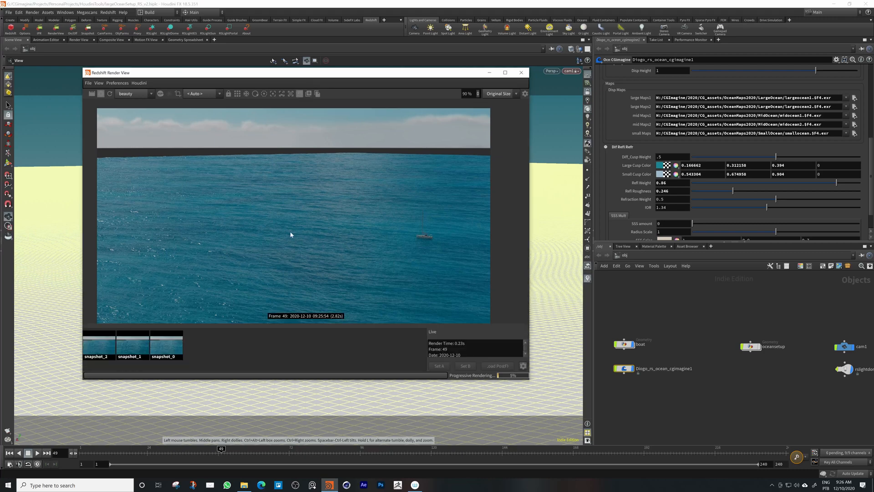
click(136, 345)
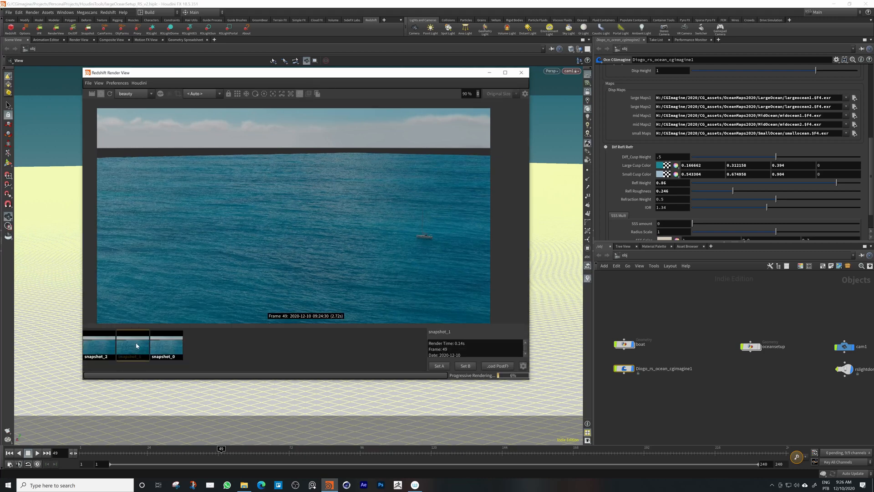
key(Delete)
click(135, 352)
key(Delete)
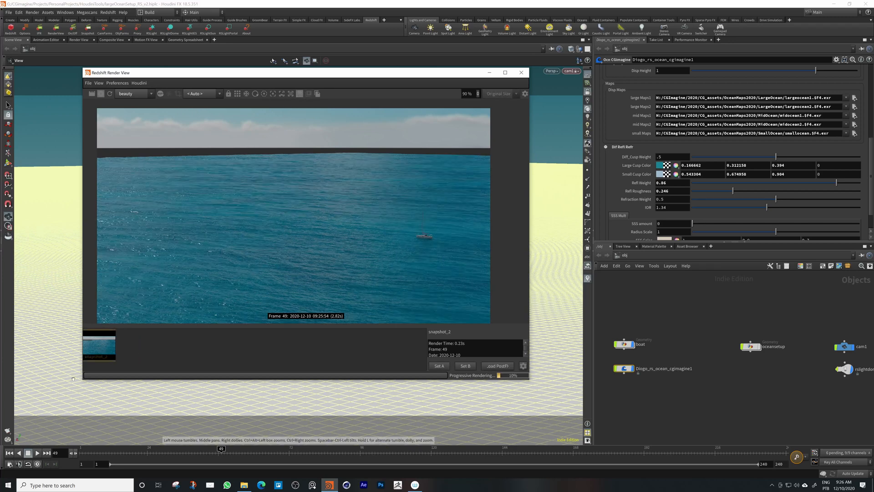
click(166, 351)
click(309, 93)
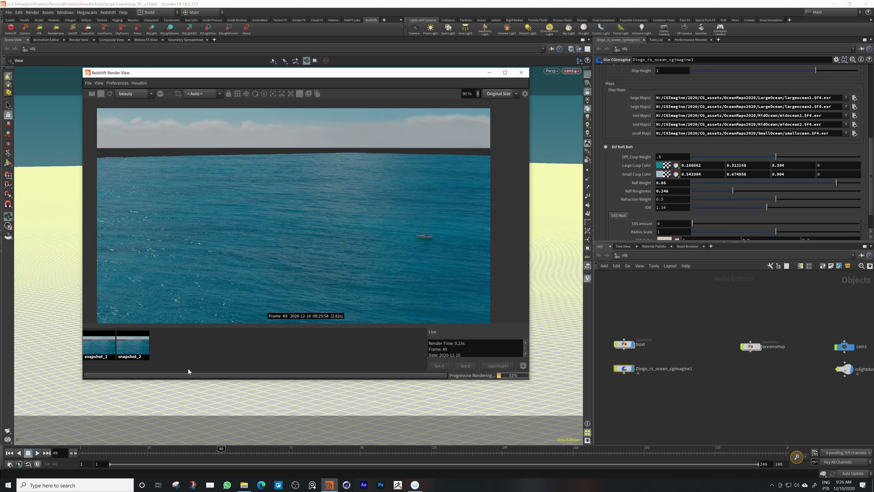
click(98, 350)
key(Delete)
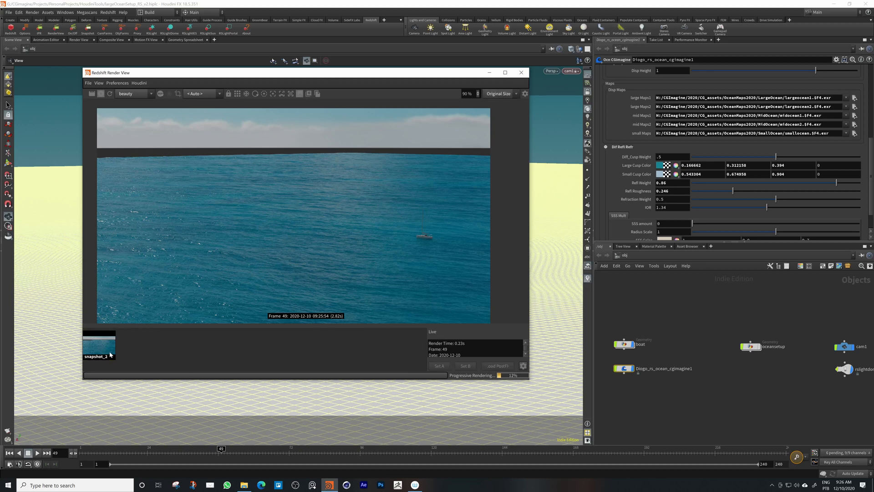
Set Refl Roughness to 0.026 and take a snapshot of the updated render.
click(109, 352)
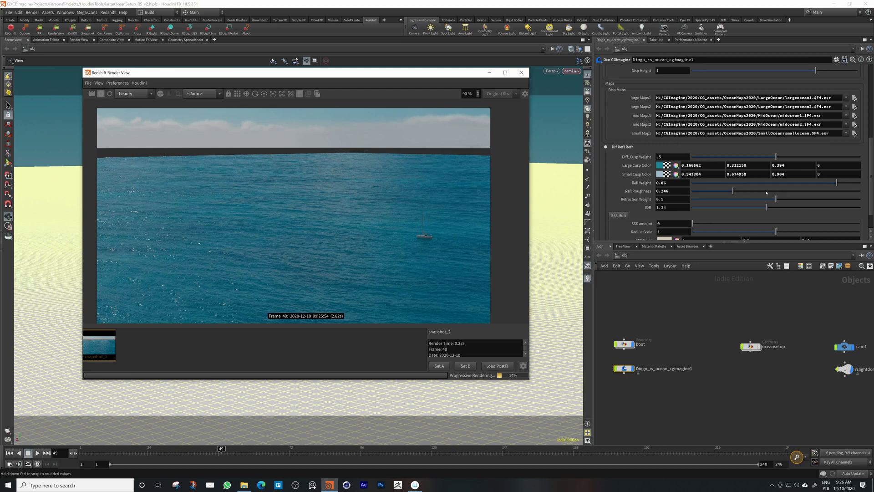
click(695, 191)
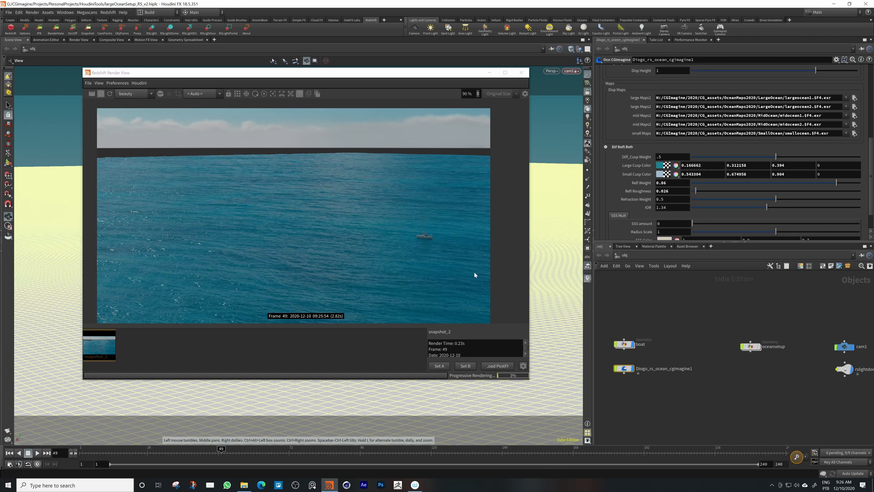
click(307, 94)
click(300, 94)
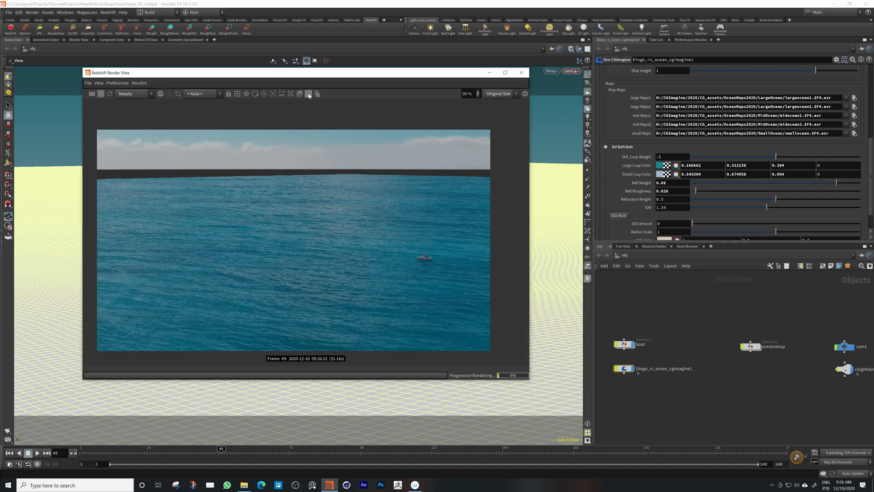
click(300, 94)
Compare the high and low Refl Roughness snapshots, set Refl Roughness to 0.036 and return to the live render.
click(104, 356)
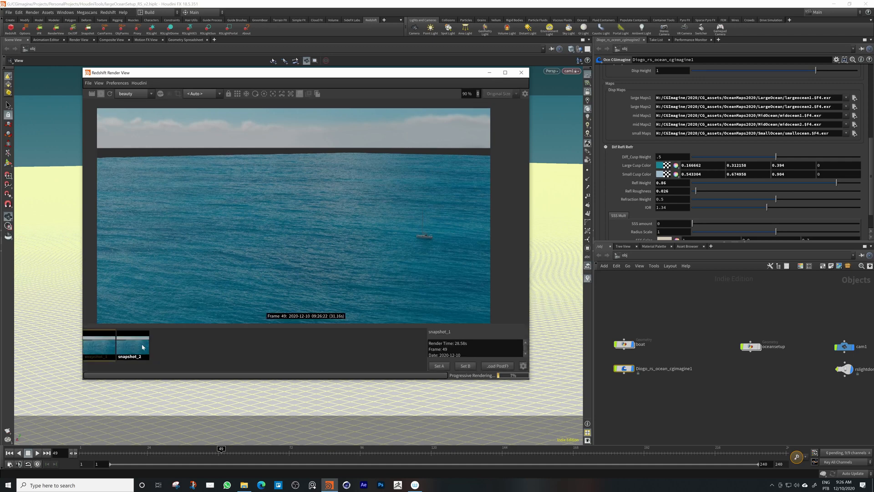
click(108, 347)
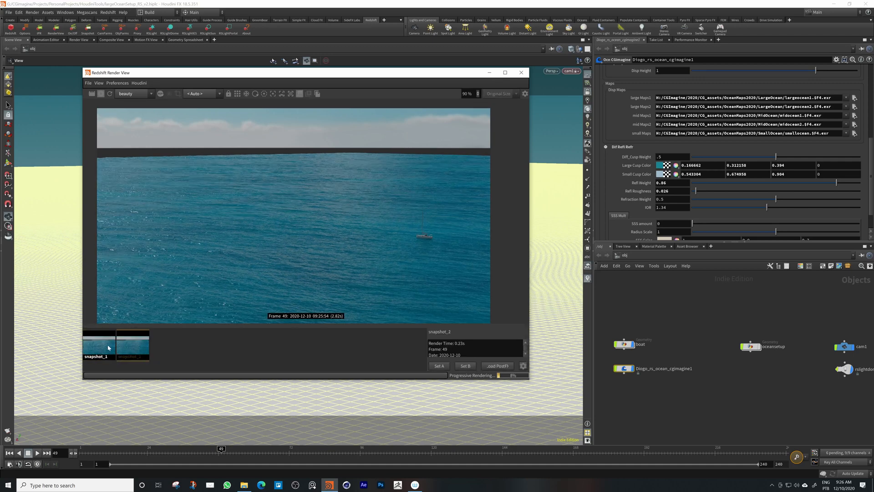
click(132, 345)
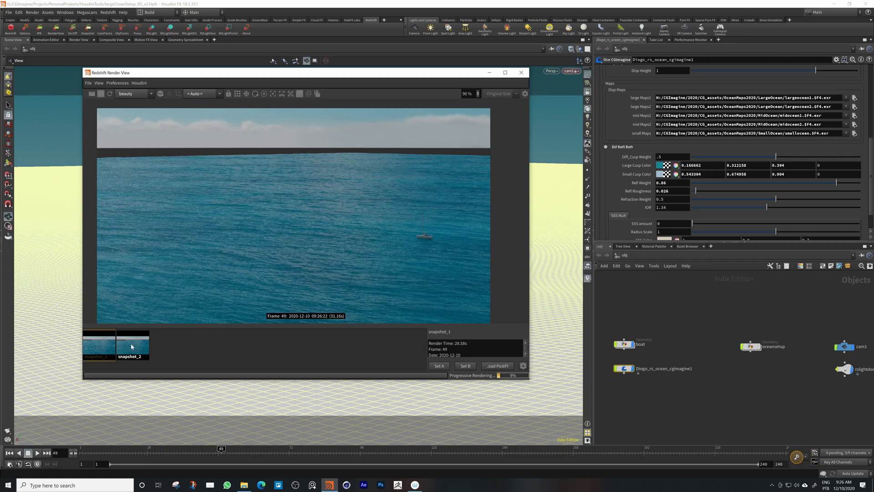
click(93, 350)
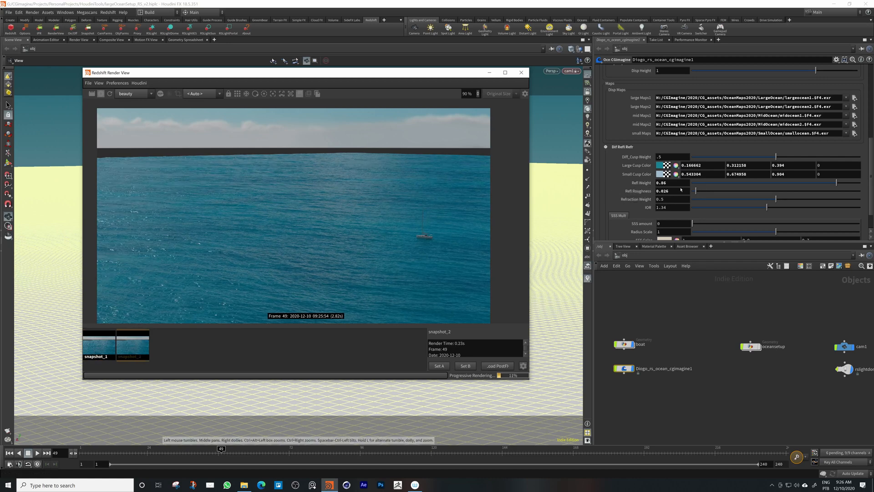
click(697, 192)
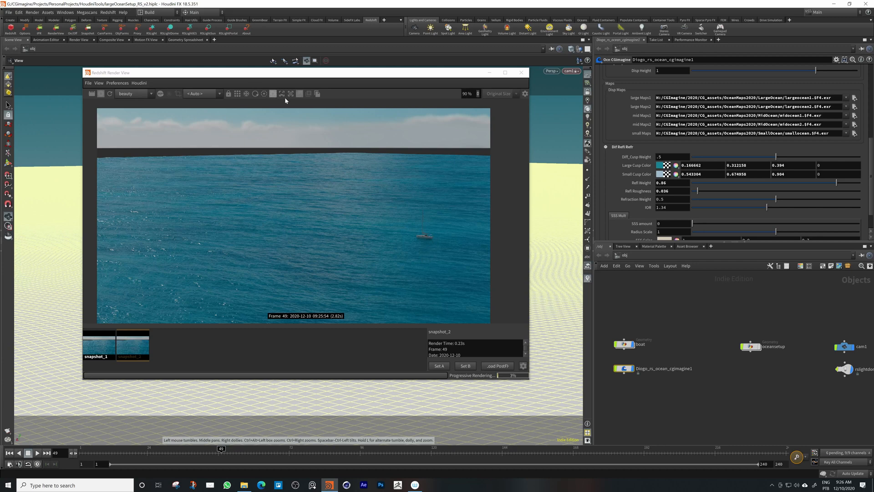
click(300, 94)
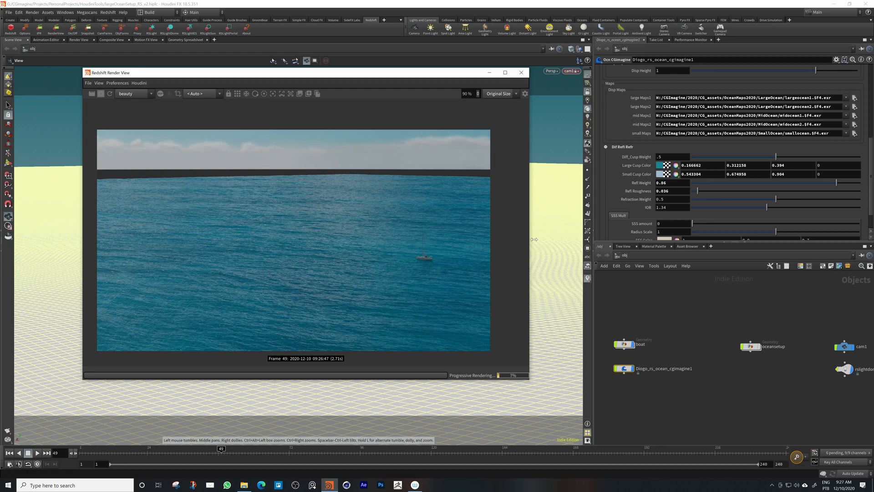
Try Refraction Weight at 0.011, 0.943 and 0.043, settling on 0.493.
drag(703, 200, 694, 201)
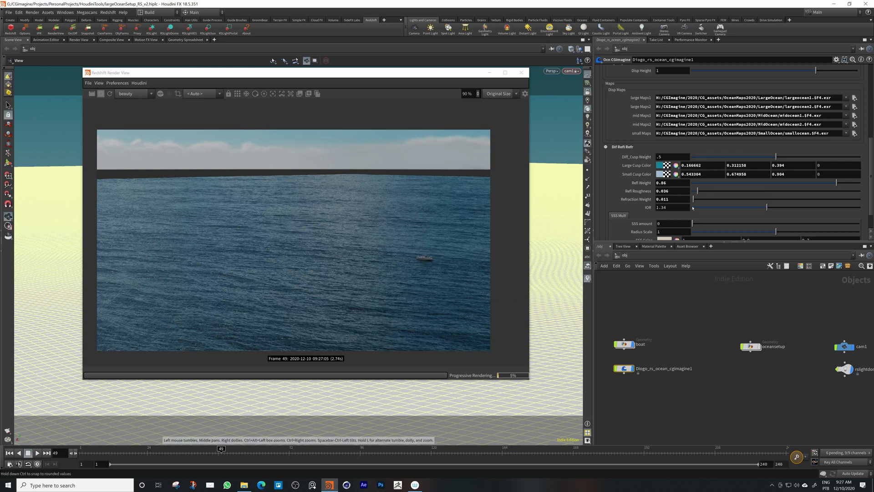
drag(695, 200, 851, 199)
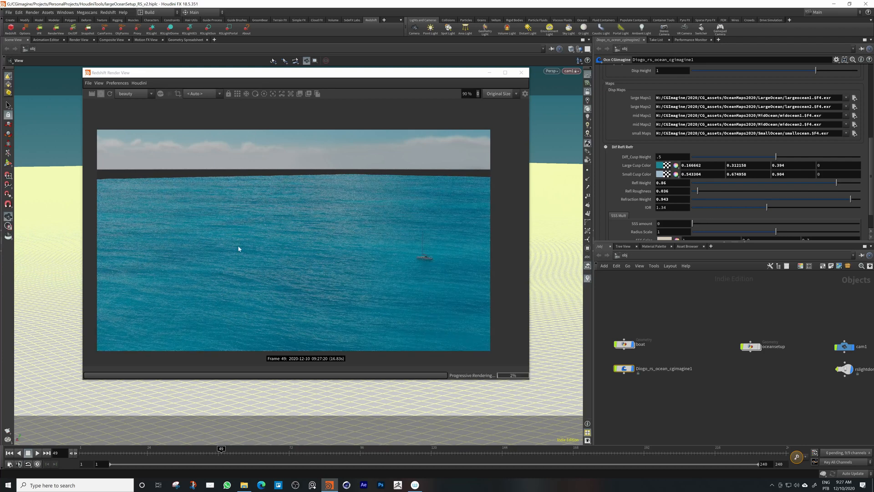
click(700, 200)
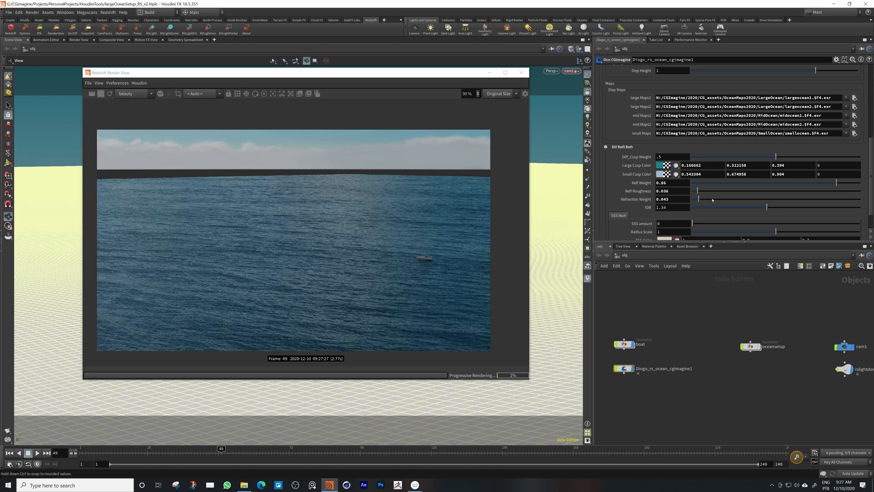
drag(750, 199, 774, 199)
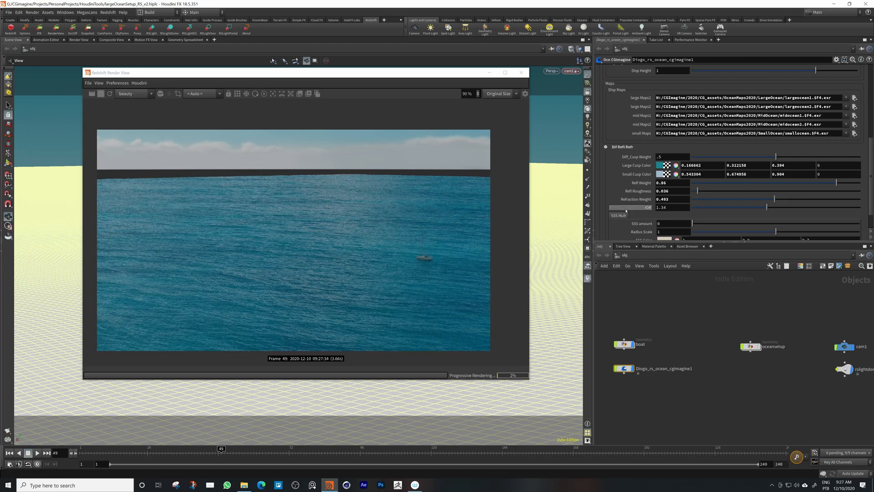
Change the SSS Color in the ocean's SSS Mult settings to dark teal 0.075, 0.3, 0.3.
scroll(625, 210, down, 3)
scroll(625, 208, down, 1)
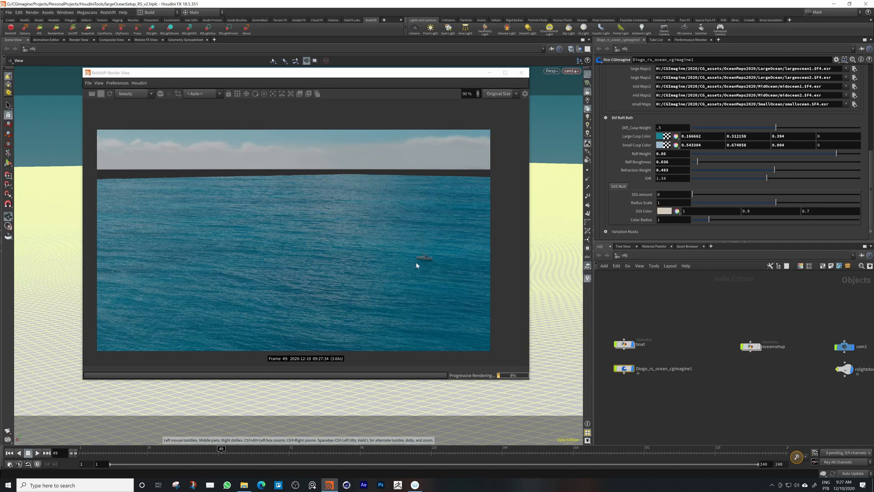
click(663, 211)
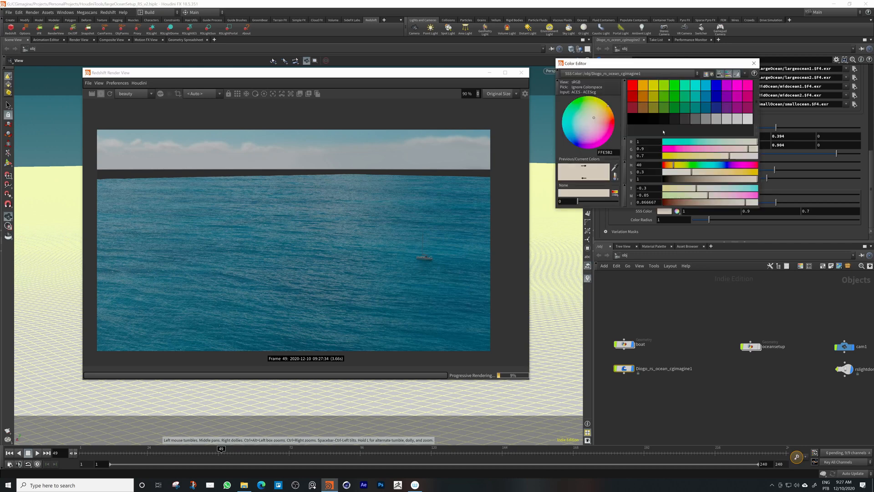
click(696, 107)
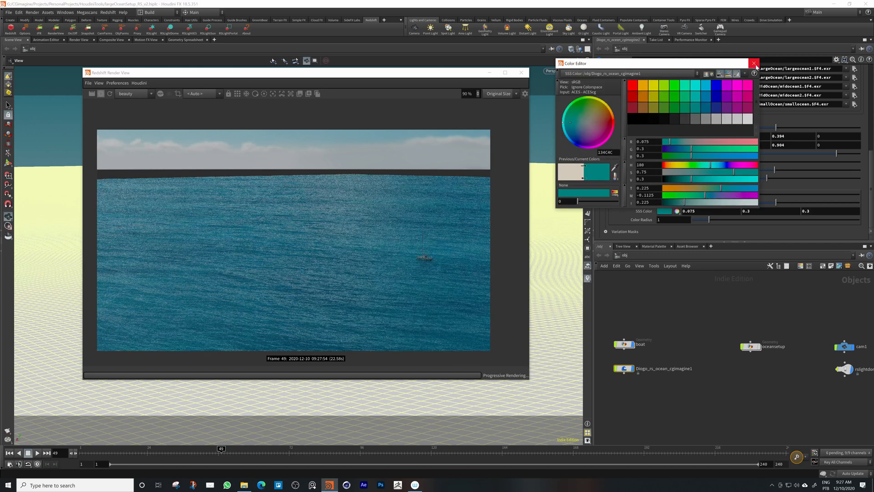
click(754, 64)
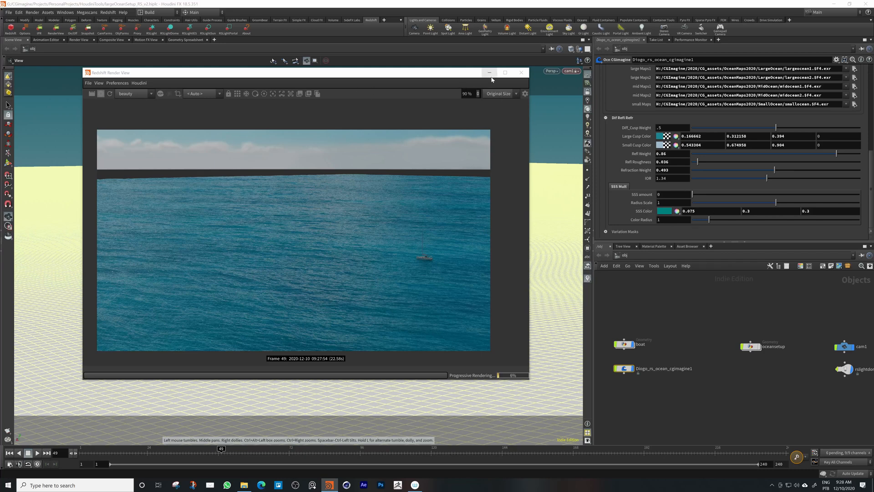
Stop the interactive render and clear the render window away from the viewport.
click(100, 94)
drag(207, 74, 157, 95)
drag(307, 100, 314, 119)
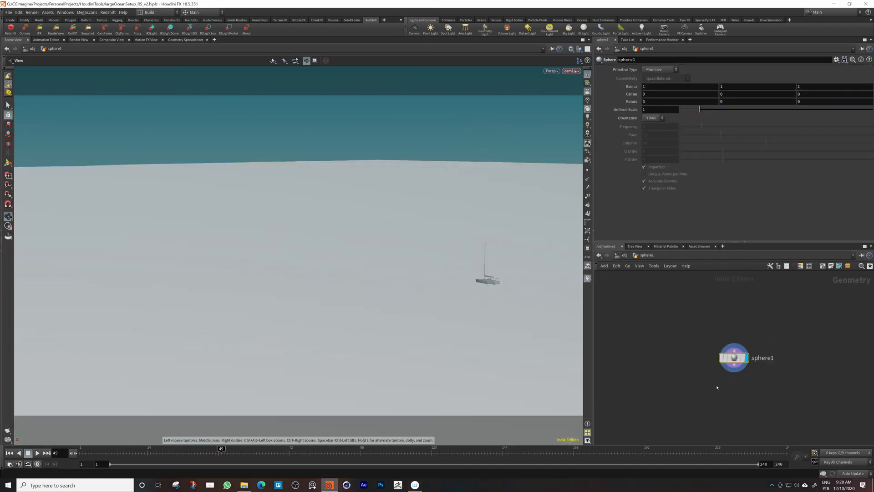
Set the sphere's Uniform Scale to 100 and flatten it with a Y Radius of 0.2.
double_click(645, 110)
text(100)
key(Return)
double_click(722, 87)
text(.2)
key(Return)
Move the flattened sphere away from the boat and lower it to Center Y -14.2741, Z 177.32 as an island.
click(8, 162)
drag(464, 278, 222, 254)
drag(242, 219, 243, 244)
Add a Material node to the sphere's network and give the sphere a new brown Redshift material.
drag(733, 357, 693, 328)
key(Tab)
text(material)
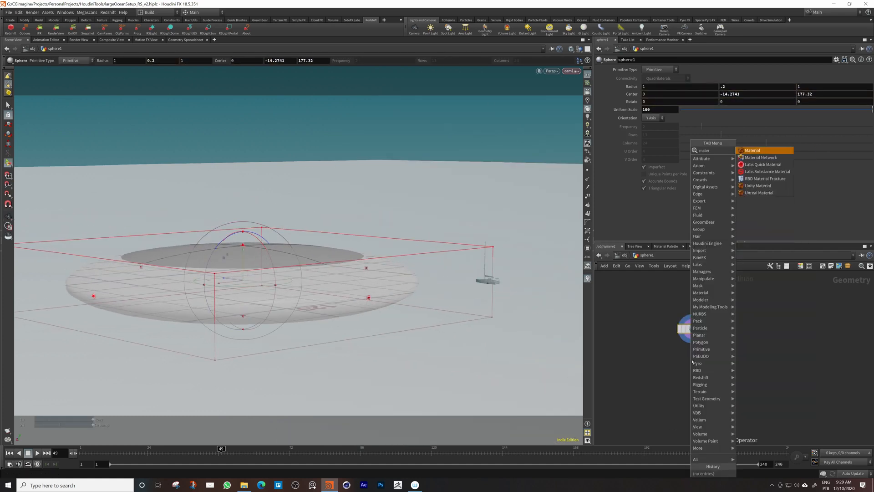
key(Return)
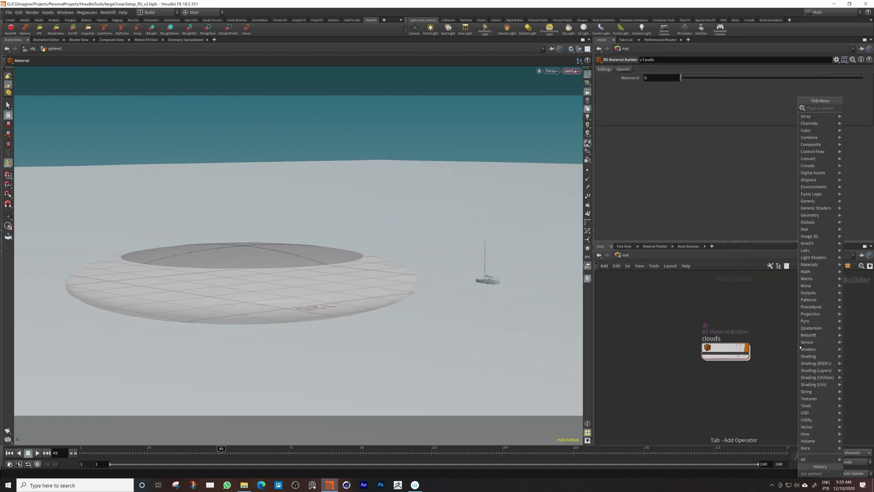
key(Return)
click(654, 93)
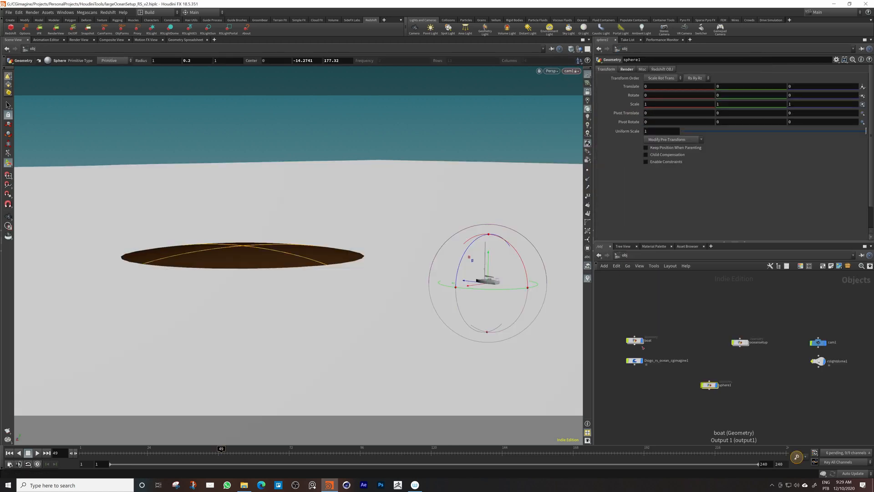
Start an interactive Redshift render of the ocean with the island and reposition the render window.
click(55, 29)
drag(566, 390, 586, 417)
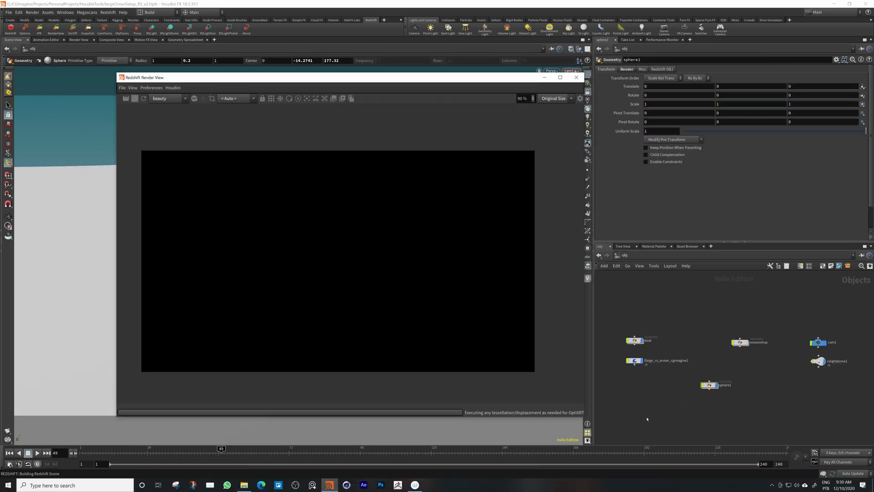
drag(405, 78, 678, 92)
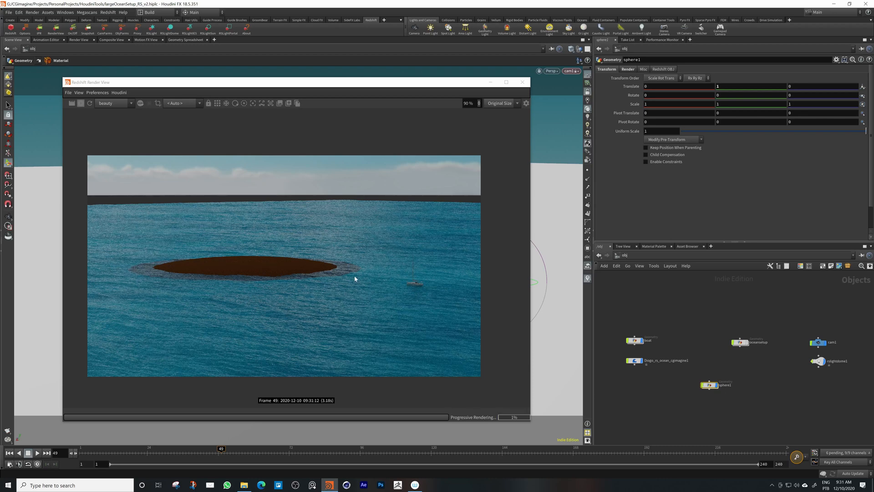
Set the ocean asset's Diff_Cusp Weight and Refraction Weight to 0.
click(635, 360)
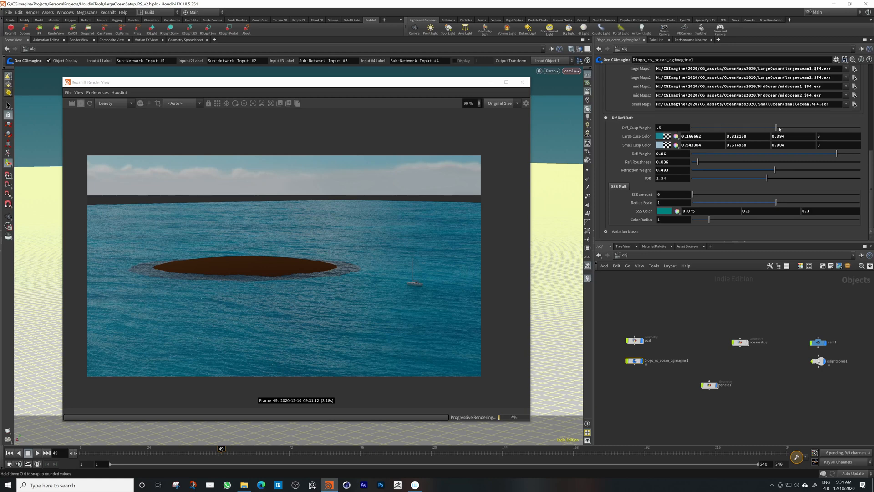
drag(777, 128, 688, 129)
drag(703, 172, 691, 172)
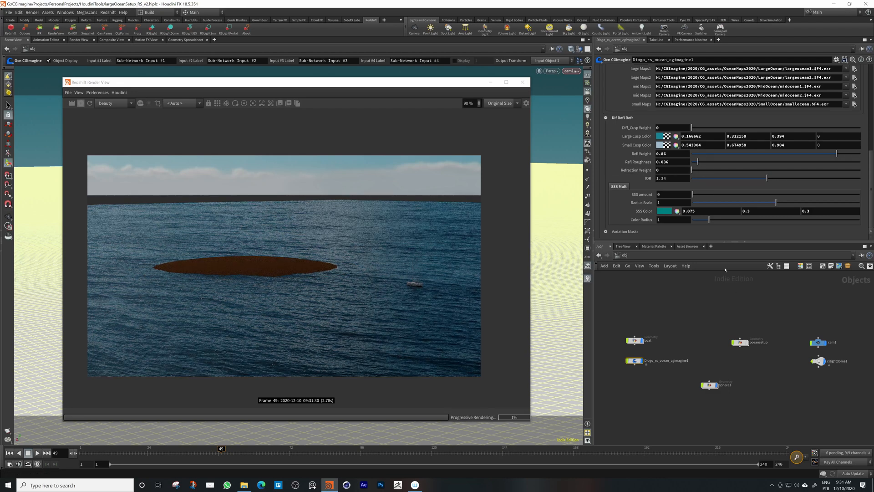
Raise the ocean's SSS amount to 1, Radius Scale to 1.814 and Color Radius to 6.97.
drag(693, 195, 859, 194)
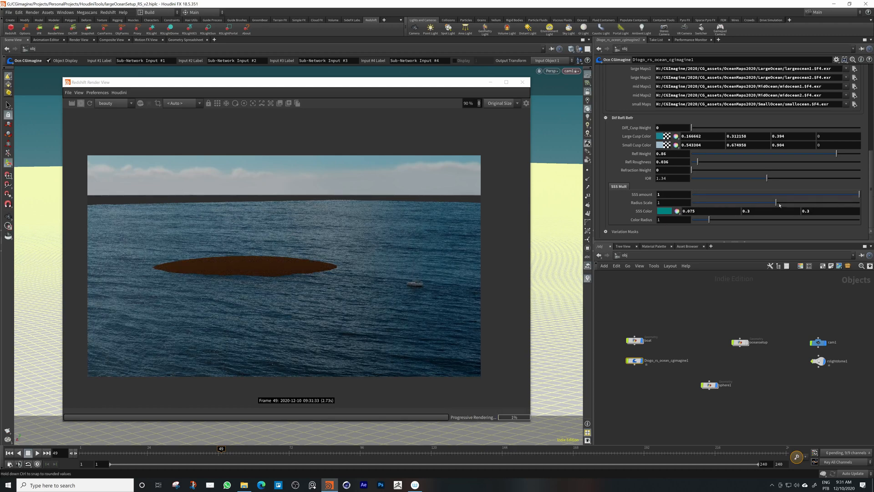
drag(776, 202, 844, 203)
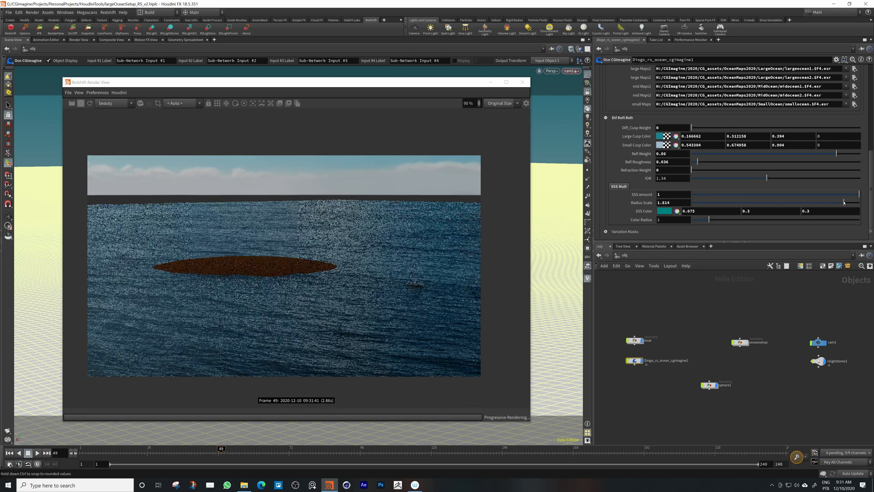
drag(708, 220, 810, 222)
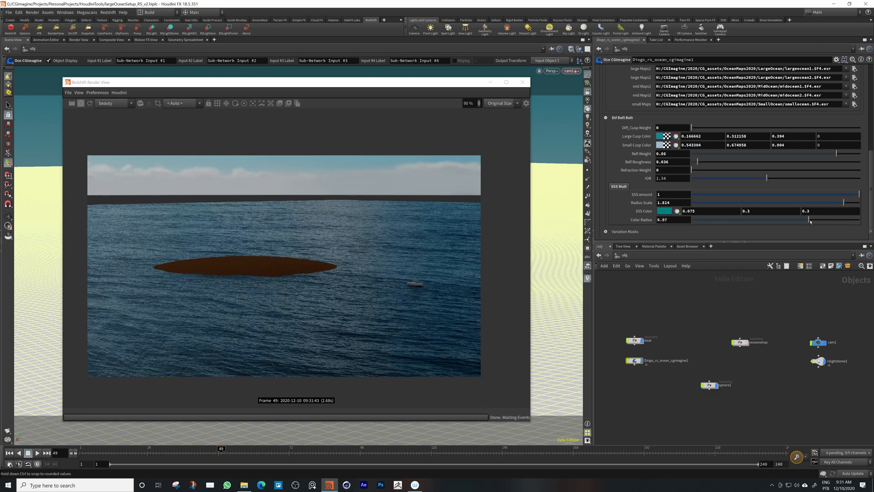
Reframe the camera to look down on the island, and set Refraction Weight to 1, Radius Scale and Color Radius to 10.
drag(399, 85, 663, 78)
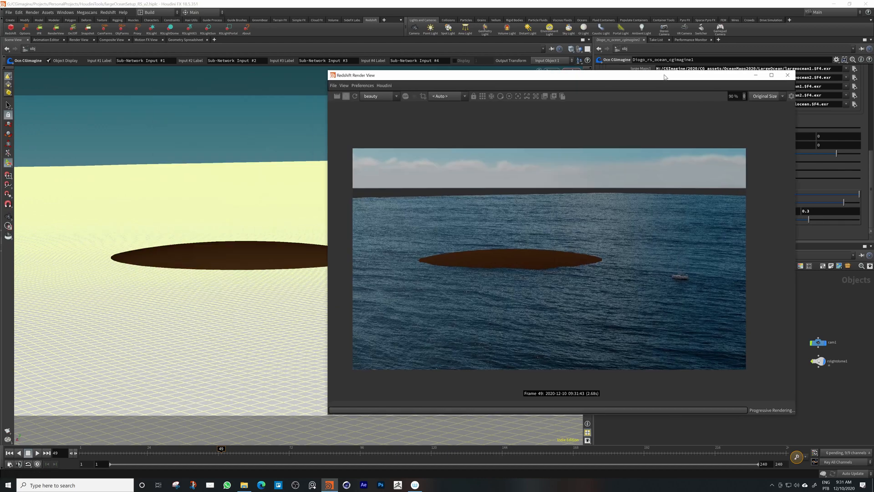
key(Escape)
scroll(266, 299, up, 3)
scroll(266, 298, up, 1)
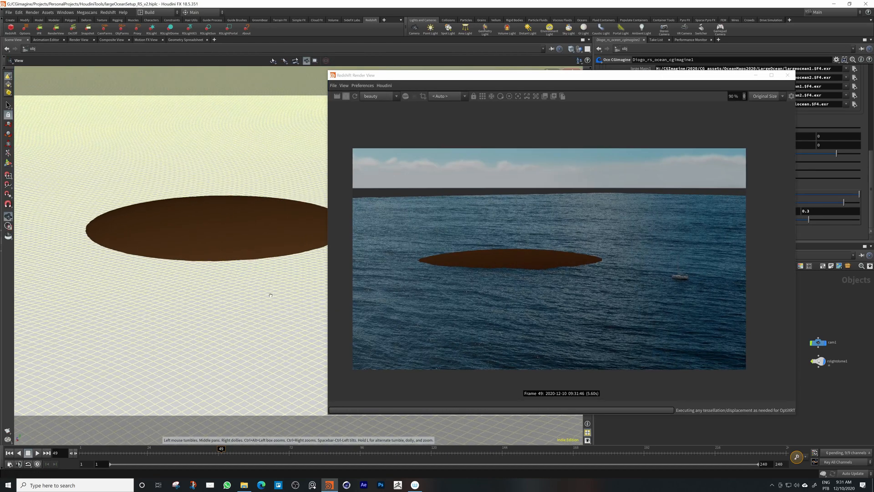
key(Return)
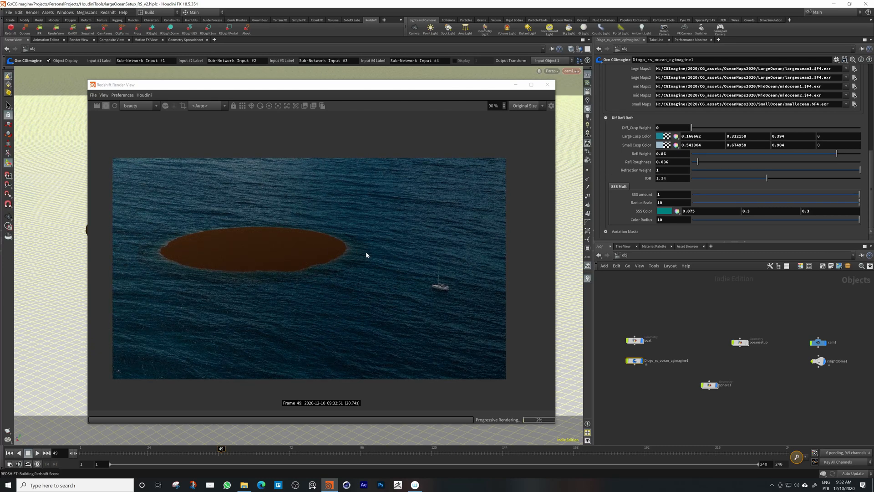
Try the ocean's subsurface scattering with Radius Scale and Color Radius both at 1.
click(660, 203)
text(1)
key(Tab)
key(Tab)
key(Tab)
key(Tab)
text(1)
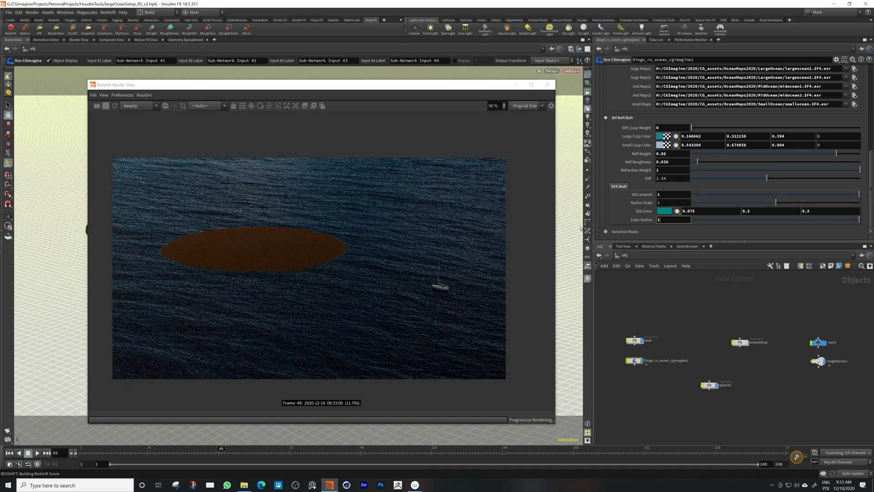
key(Return)
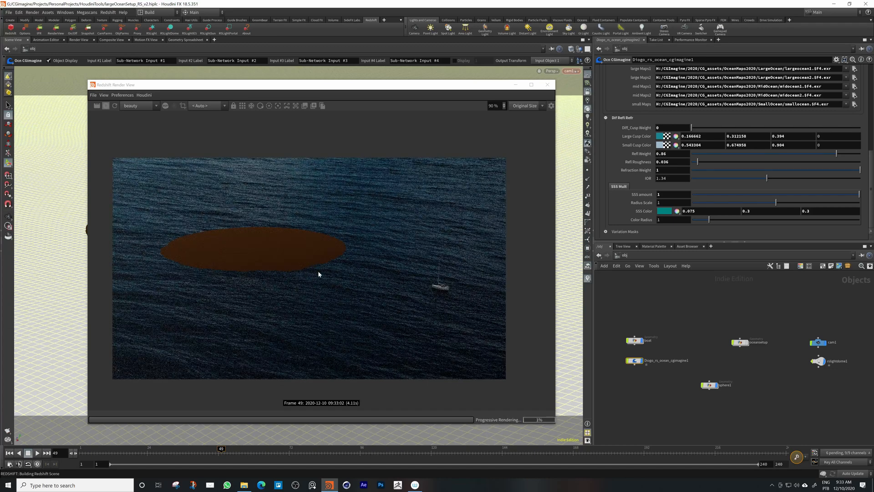
Set the ocean's Radius Scale to 15 and Color Radius to 20.
click(660, 202)
text(15)
key(Return)
text(20)
key(Return)
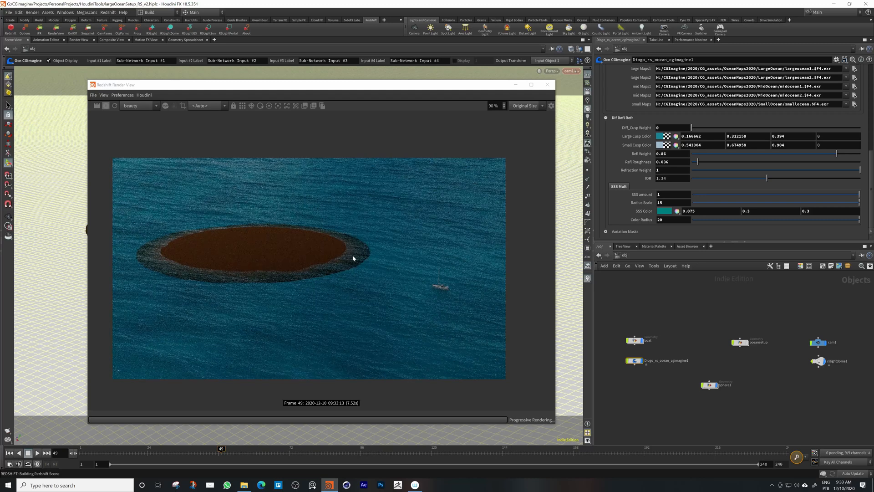
Try Color Radius at 5 and 10, settling on 6.
text(5)
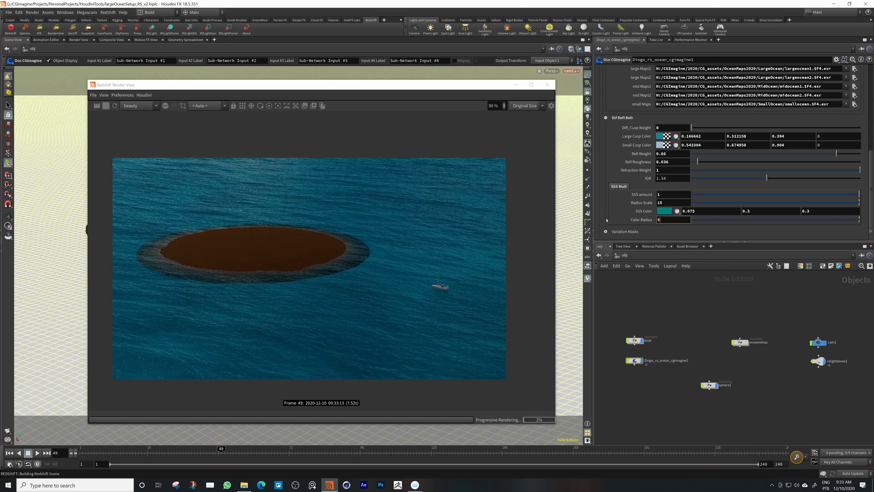
key(Return)
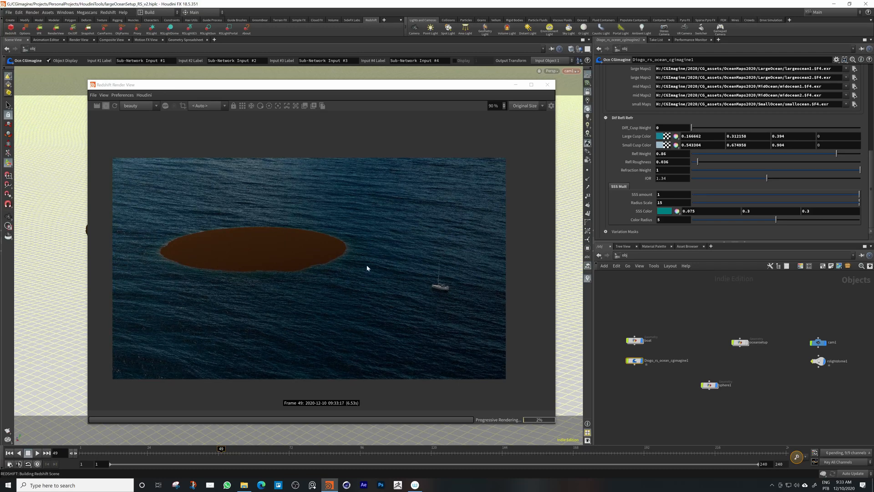
click(666, 220)
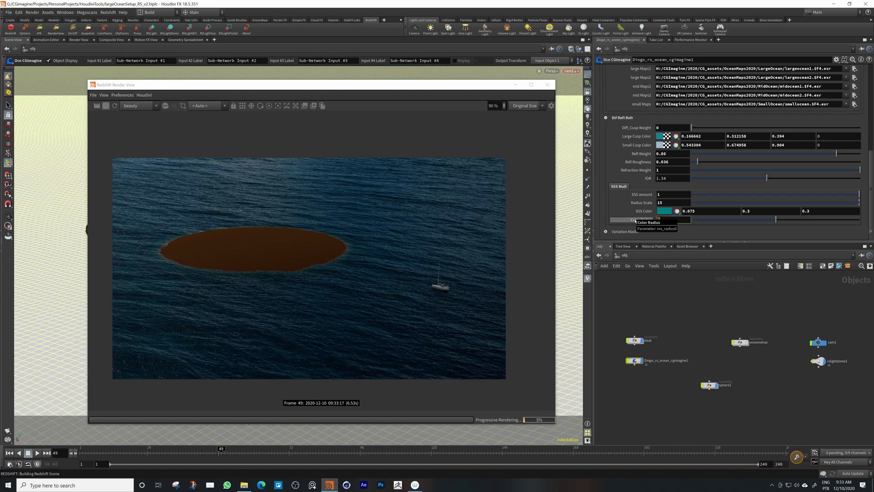
text(10)
key(Return)
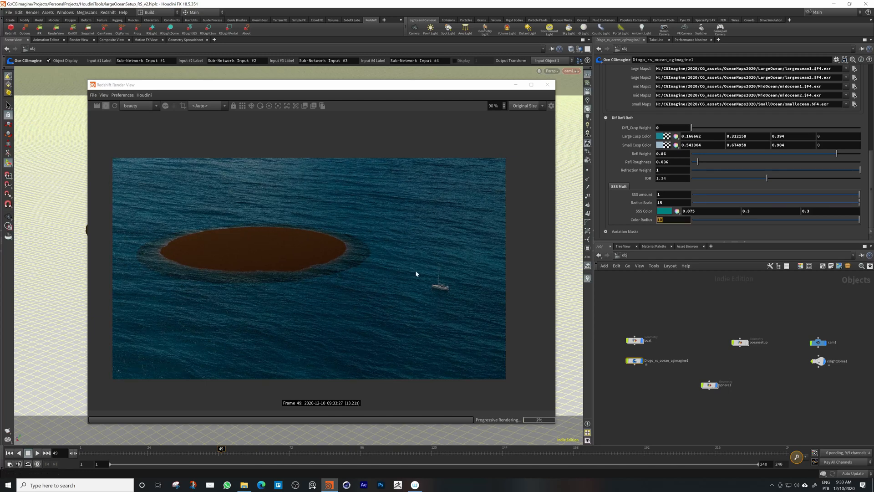
text(6)
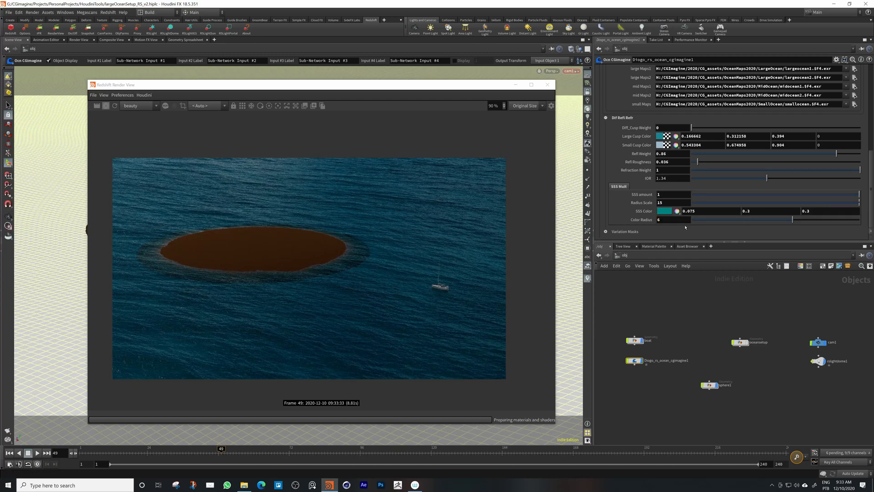
key(Return)
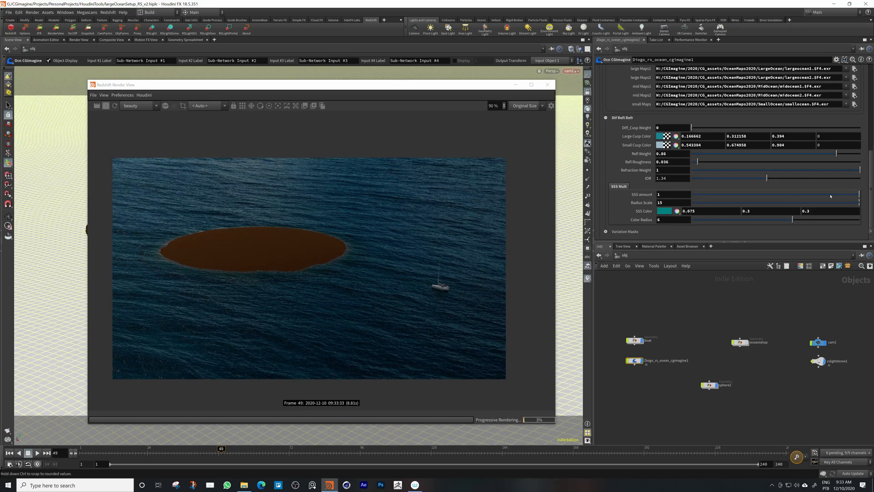
Drop the SSS amount to 0, then try a lower IOR and undo that change.
drag(830, 197, 691, 196)
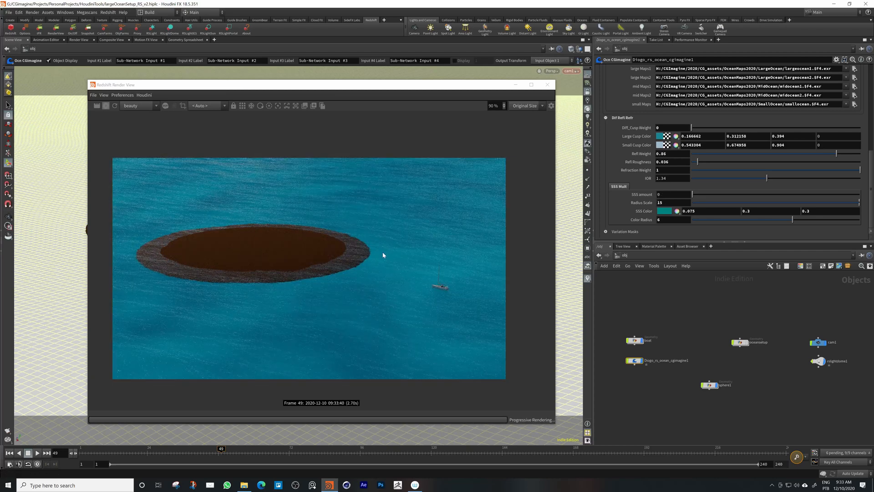
drag(767, 178, 733, 177)
key(ctrl+z)
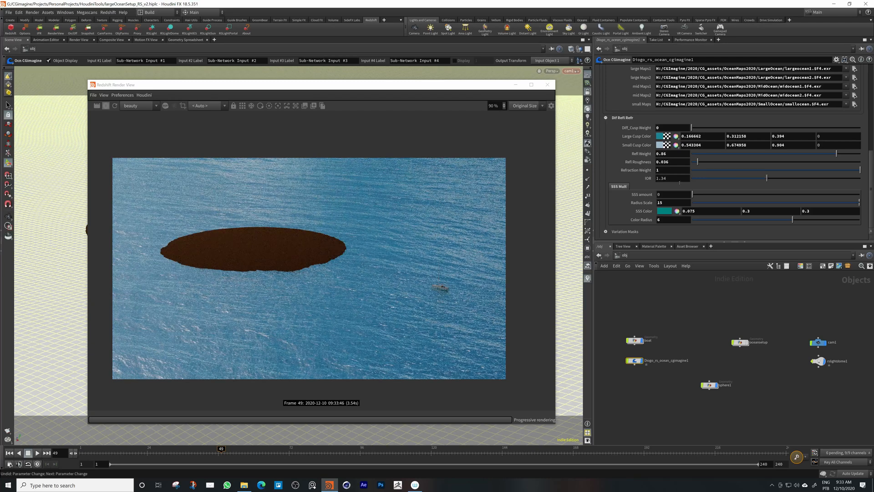
Try Refraction Weight at 0.131 and 0.047, and raise it to 1.
click(714, 170)
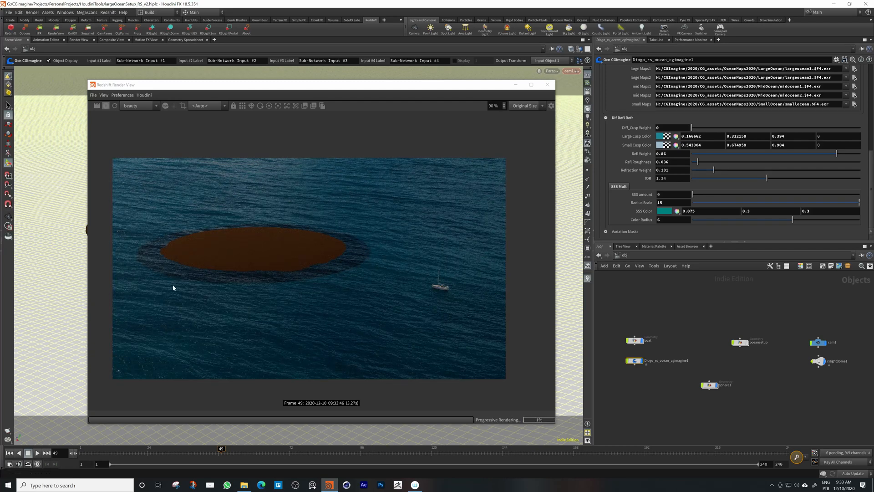
drag(713, 170, 702, 171)
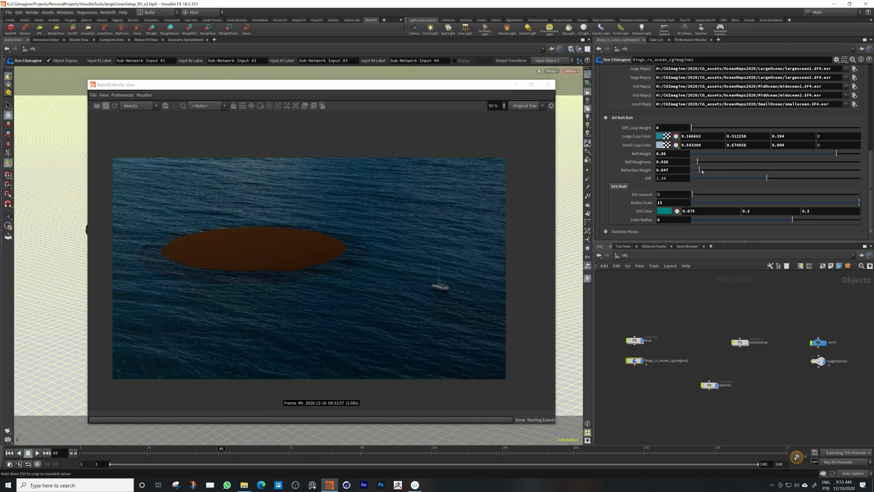
click(706, 171)
drag(706, 170, 860, 170)
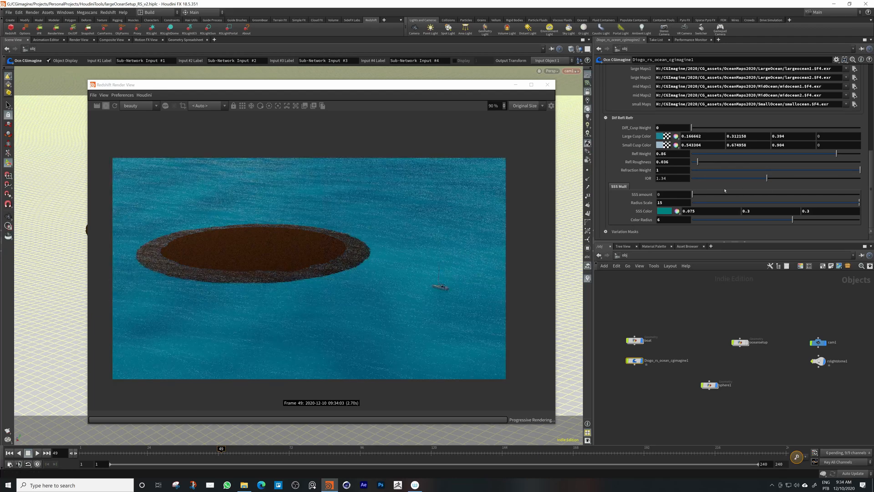
Try the SSS amount at 1, return it to 0 and set Refraction Weight to 0.455.
drag(720, 194, 860, 194)
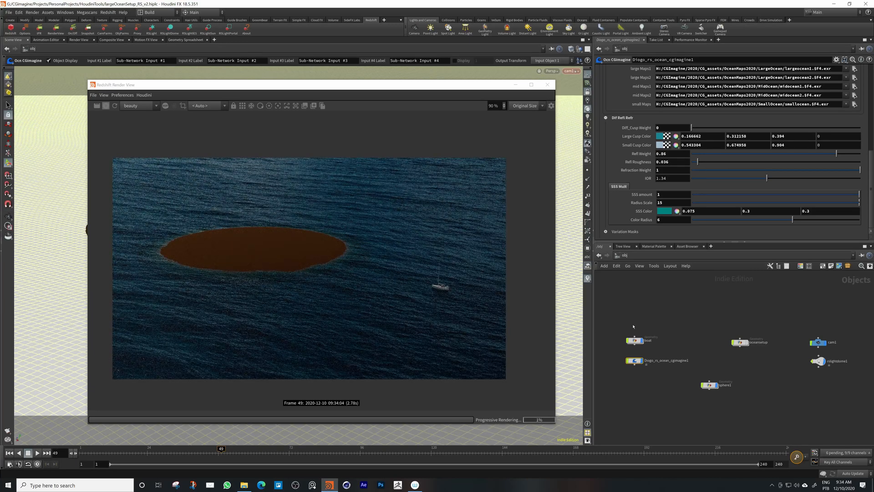
drag(704, 196, 632, 199)
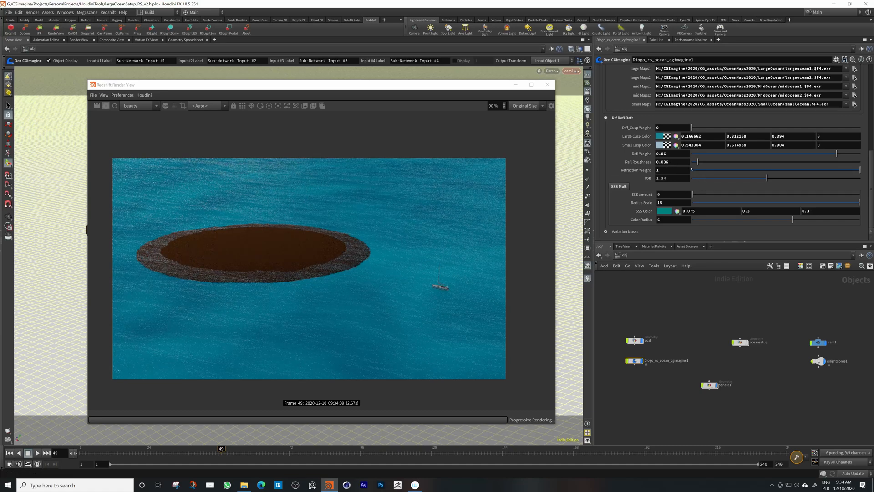
drag(719, 171, 768, 170)
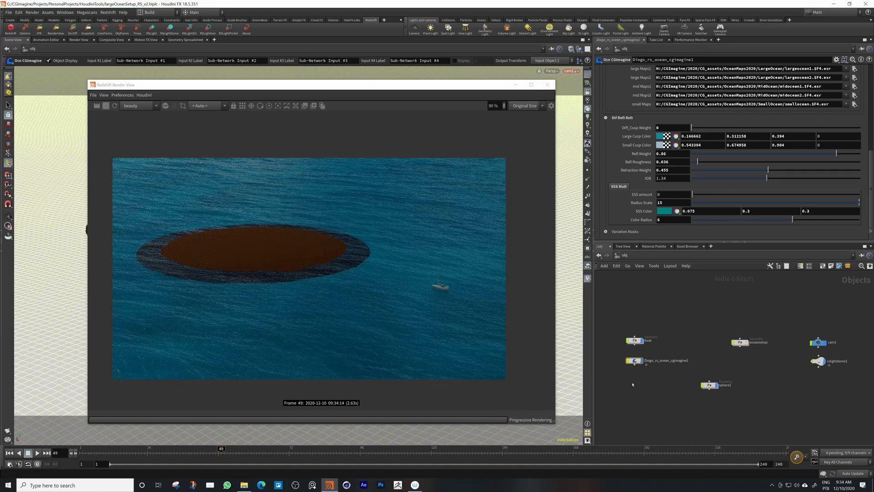
Hide the island sphere from the scene and reselect the ocean asset.
click(718, 386)
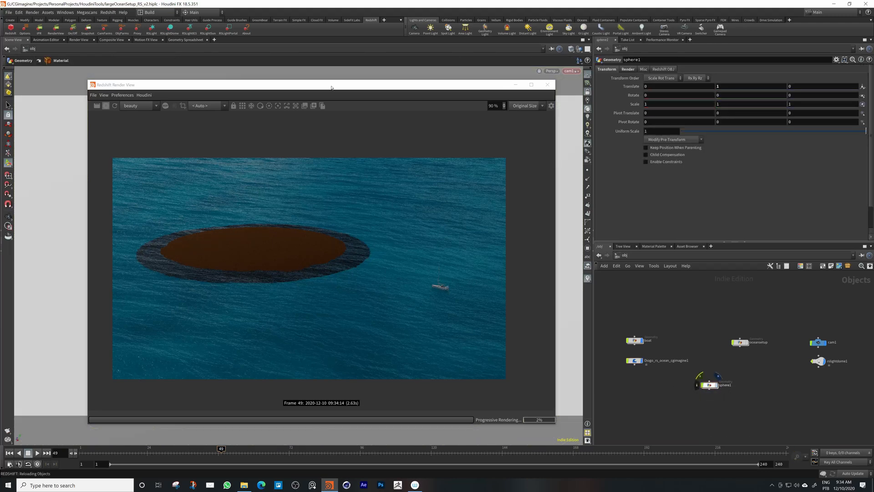
drag(327, 87, 290, 71)
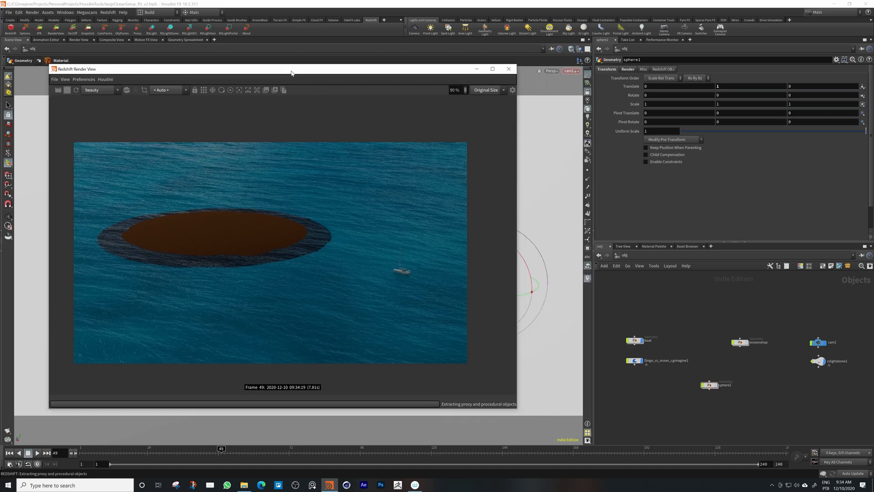
click(634, 361)
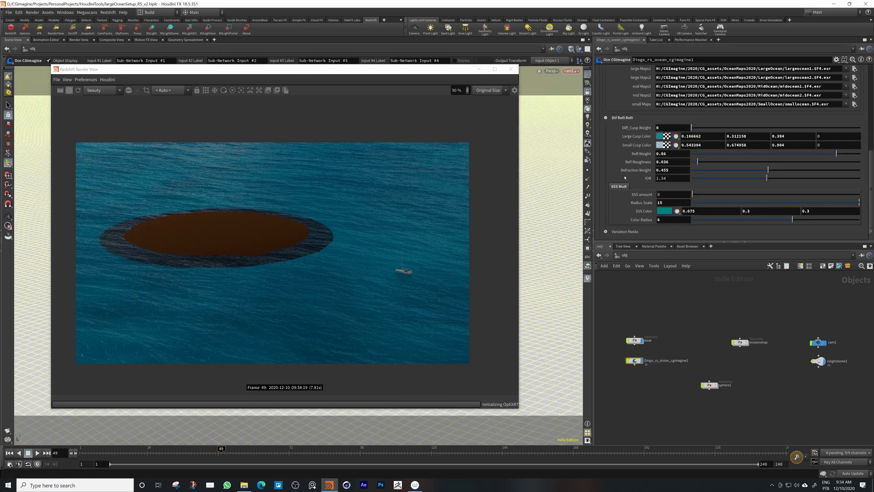
Expand the Variation Masks settings and review the ocean asset's wave heights, displacement maps and mask parameters.
click(605, 231)
scroll(618, 204, down, 3)
scroll(618, 204, up, 7)
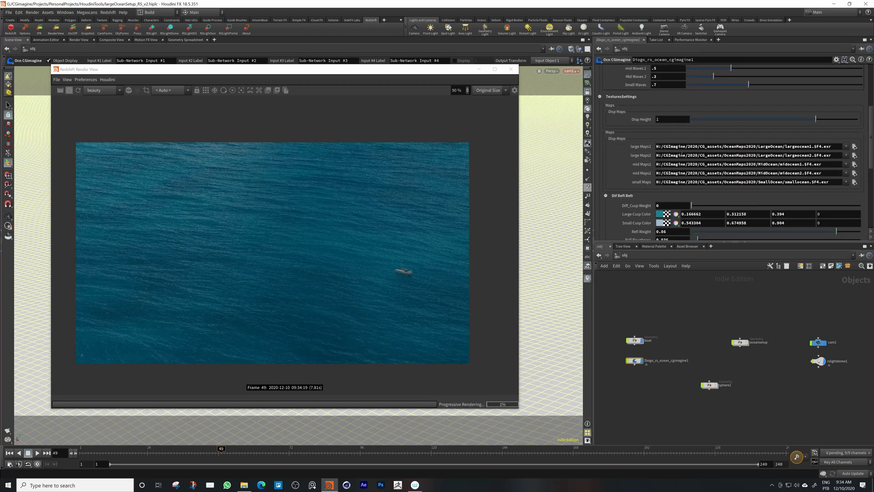
scroll(644, 168, down, 2)
scroll(651, 159, up, 4)
scroll(638, 105, up, 1)
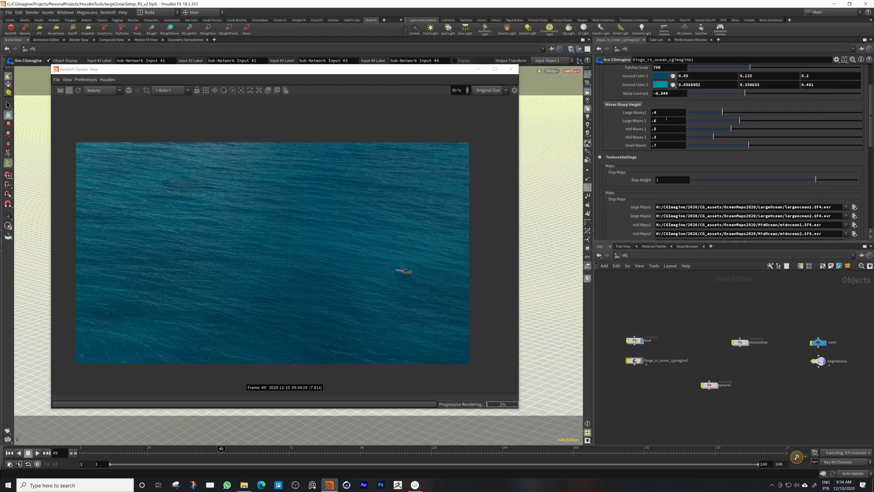
scroll(616, 187, down, 2)
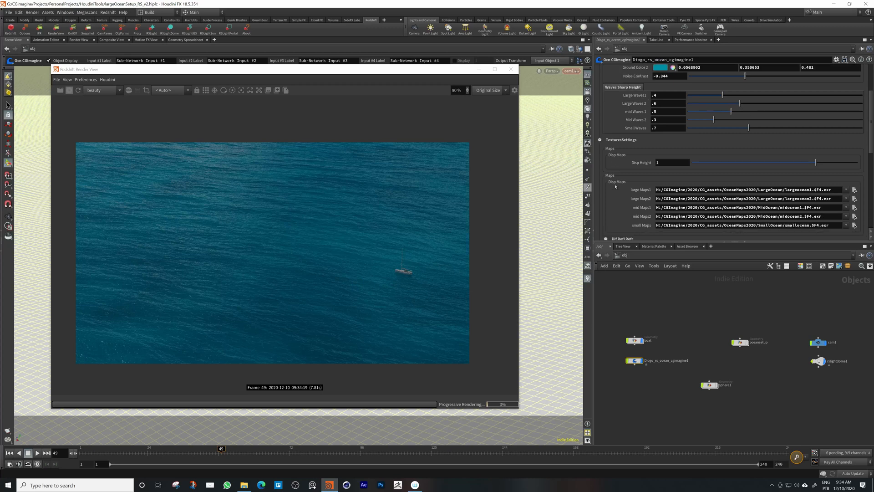
scroll(616, 187, down, 10)
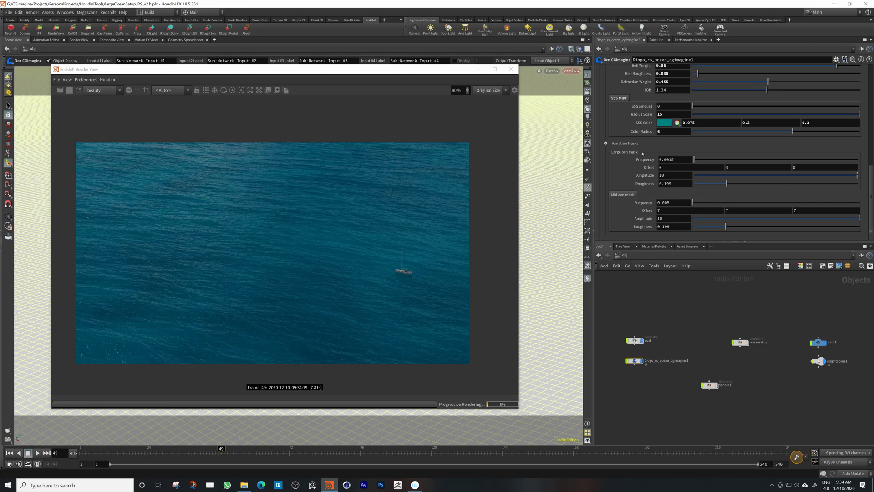
Tilt the camera up so the Redshift render shows the ocean out to the horizon.
drag(409, 71, 672, 69)
alt+drag(269, 236, 273, 224)
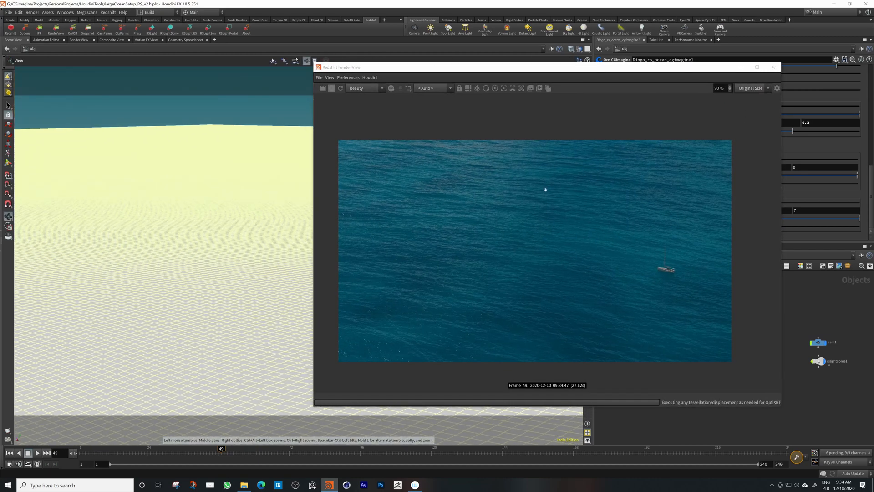
drag(546, 67, 337, 74)
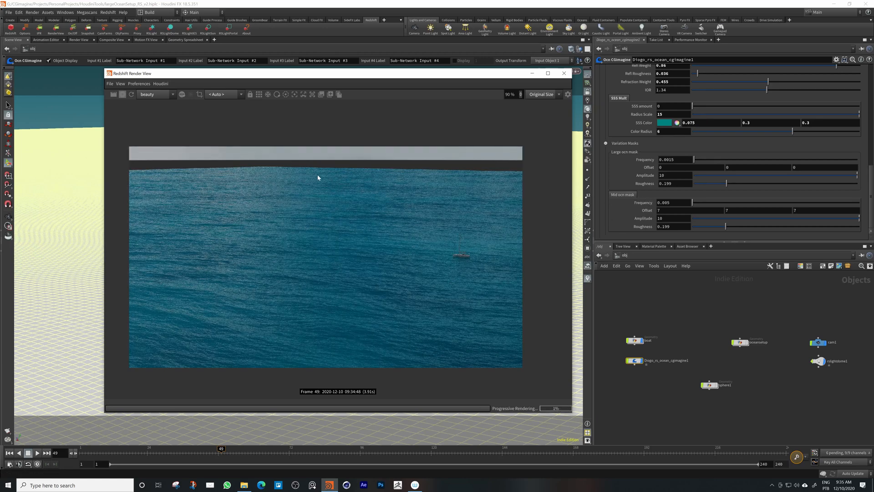
Set the Large Waves1 height of the ocean to 0.
scroll(629, 125, up, 10)
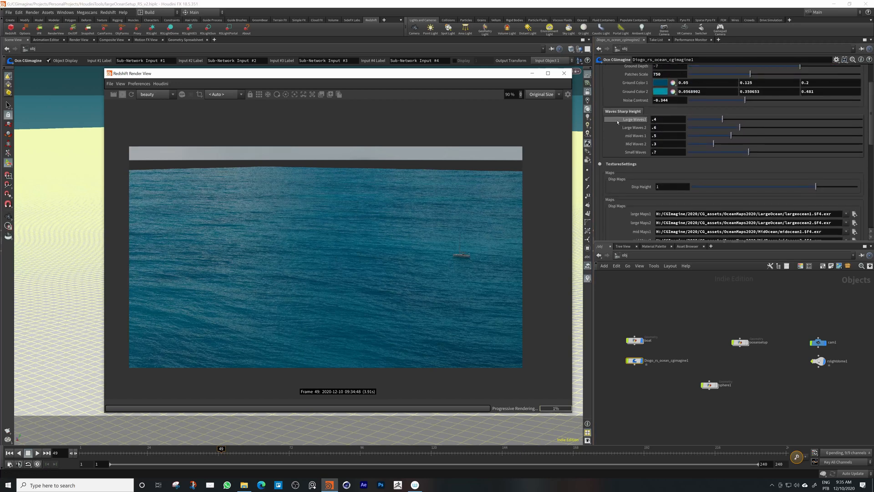
drag(668, 137, 618, 140)
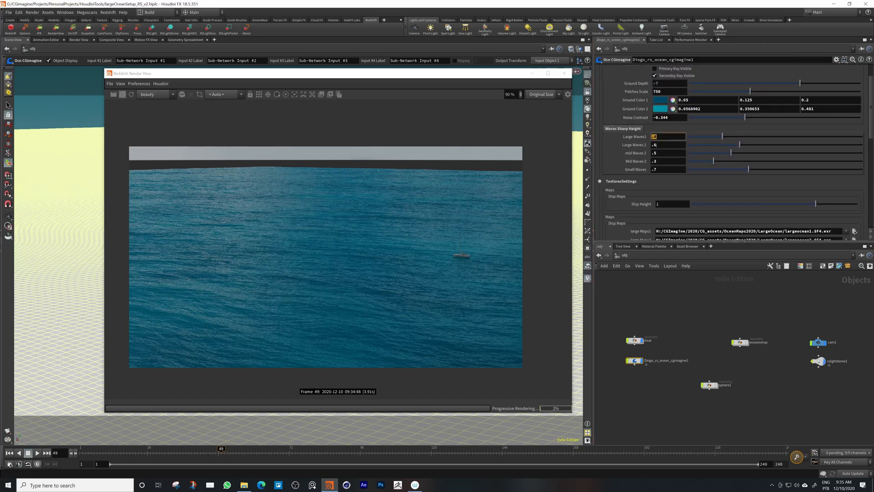
text(0)
key(Return)
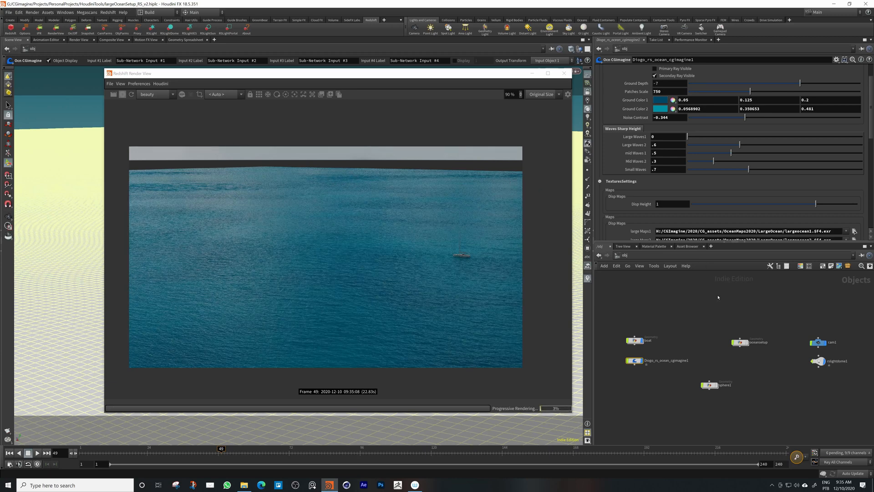
Try the Large ocn mask Frequency at 0.005, then enter a different value for it.
scroll(626, 194, down, 10)
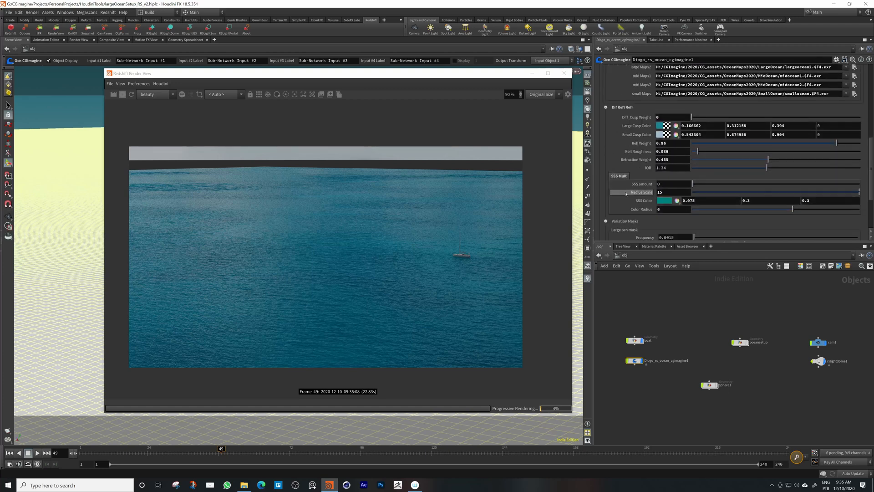
scroll(626, 195, down, 3)
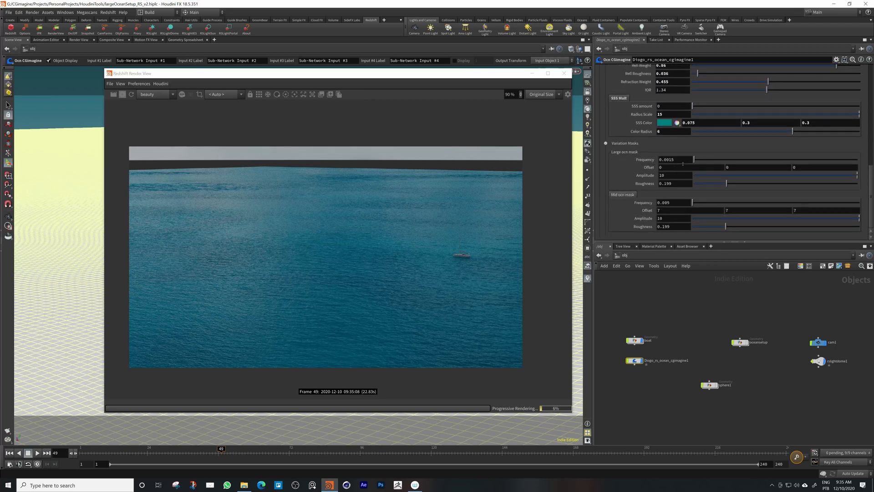
drag(679, 163, 673, 162)
text(5)
key(Return)
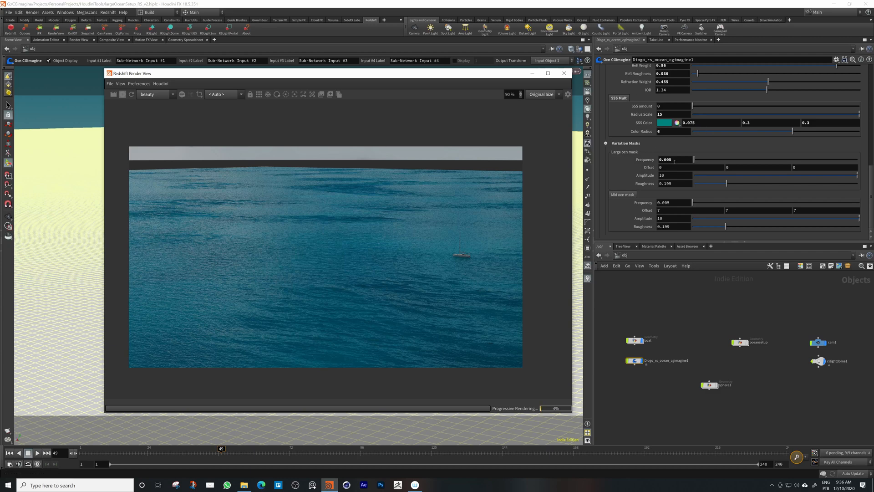
drag(674, 160, 667, 160)
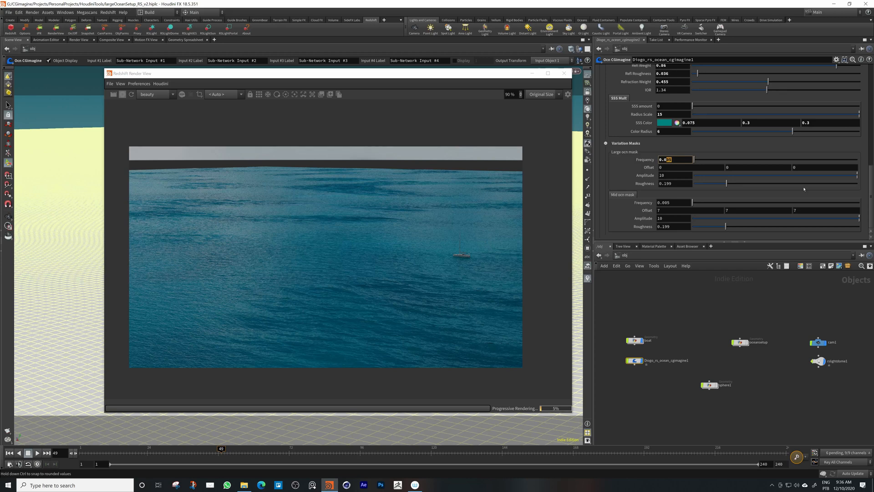
text(1)
text(05)
key(Return)
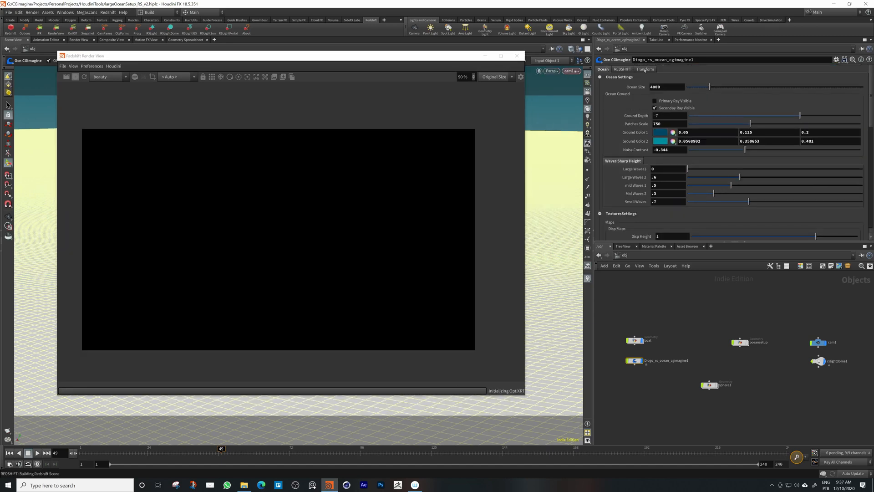
Set the ocean asset's Maximum Displacement to 5 in its Redshift displacement settings.
click(620, 69)
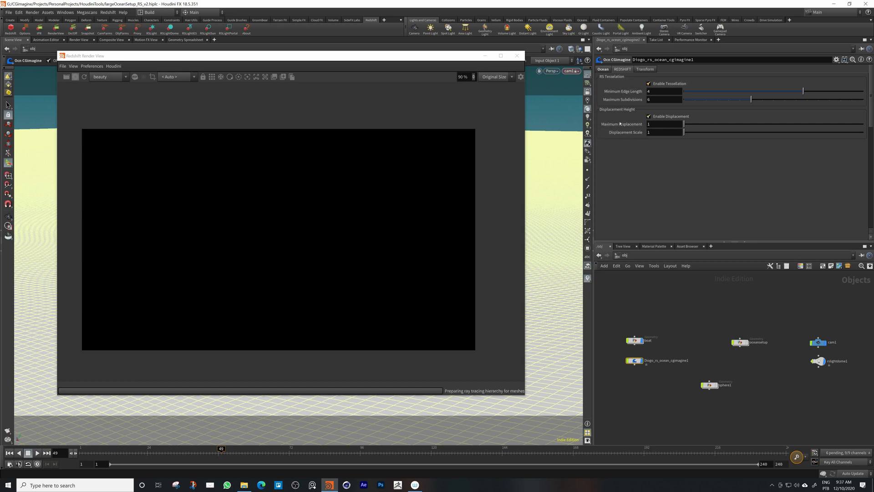
click(607, 72)
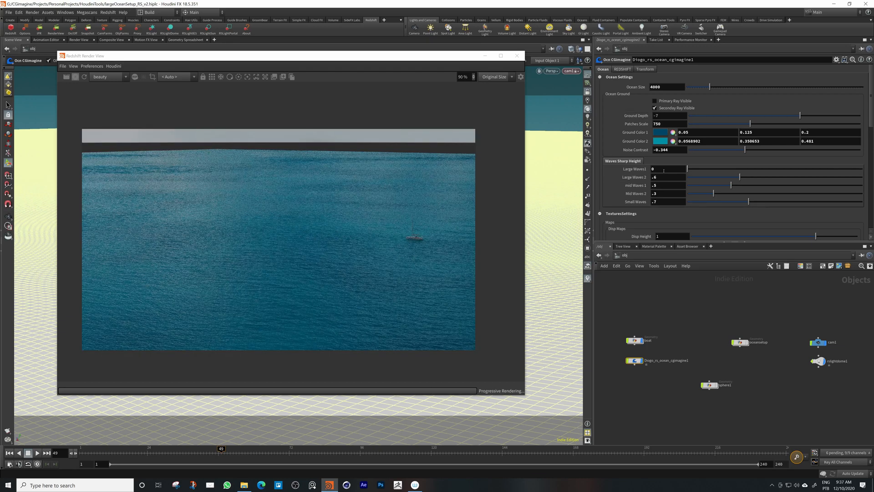
click(622, 69)
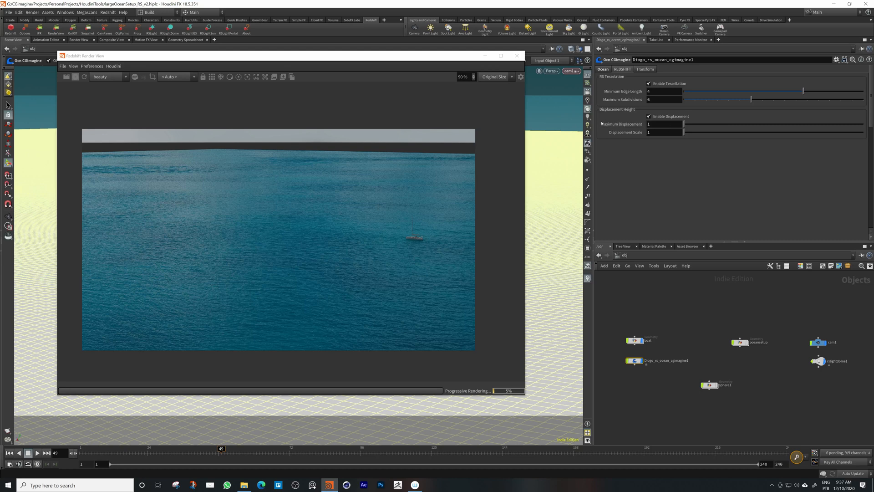
double_click(656, 129)
text(5)
key(Return)
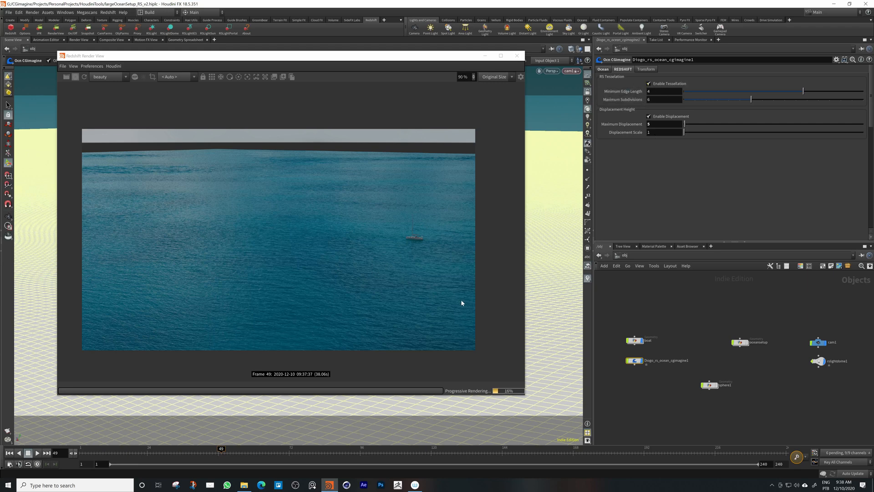
Review the ocean asset's tessellation values, transform settings and main ocean parameters.
click(653, 93)
click(651, 100)
click(646, 70)
click(603, 69)
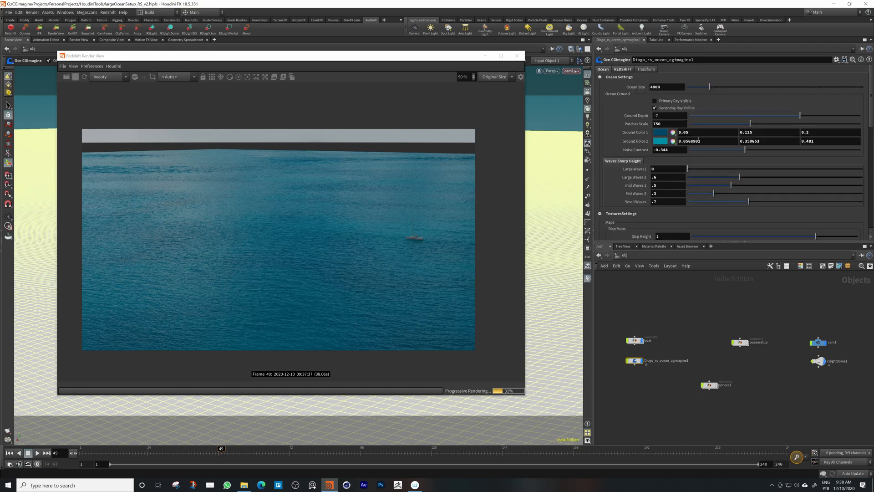
scroll(618, 185, down, 6)
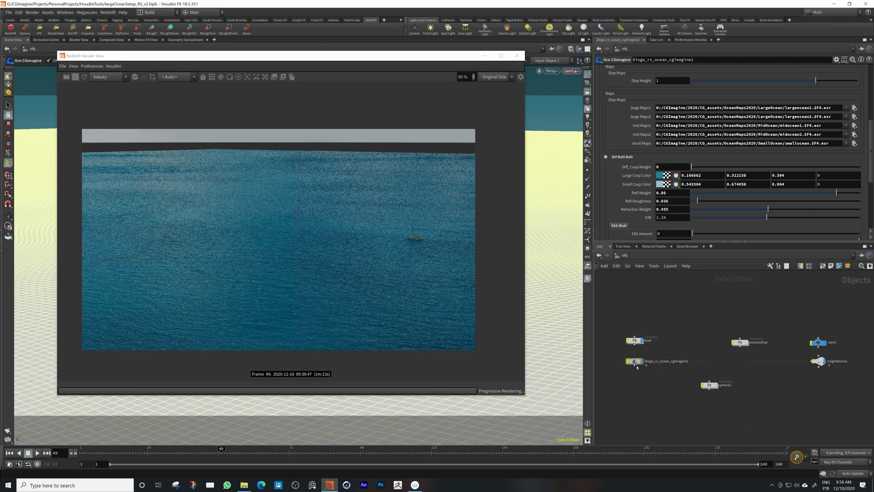
Nudge the ocean asset node slightly lower in the network and reposition the Redshift render window.
drag(636, 362, 636, 366)
click(618, 371)
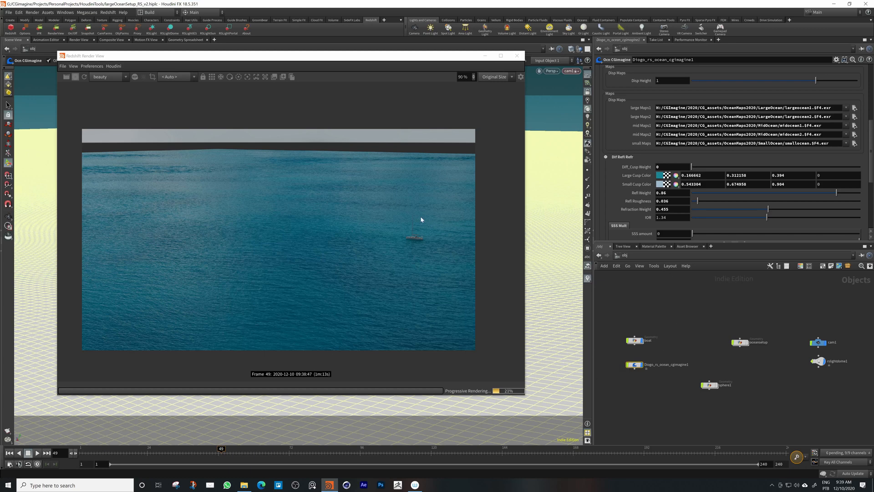
drag(301, 57, 379, 41)
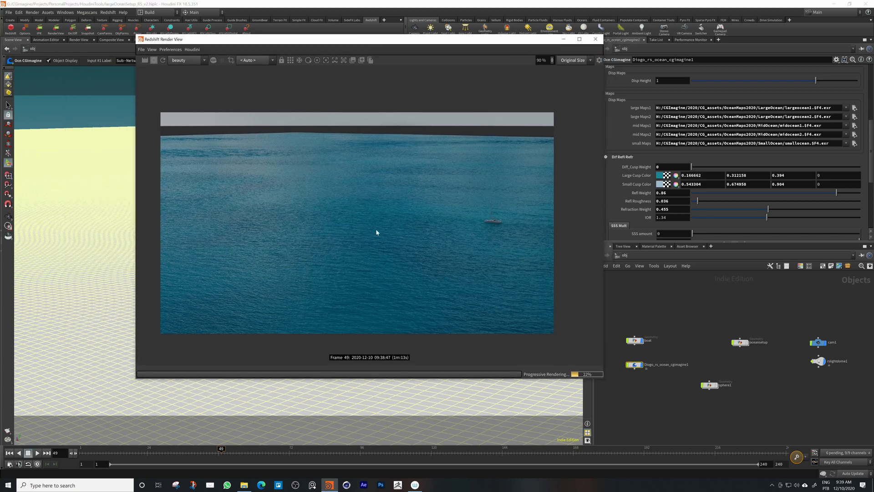